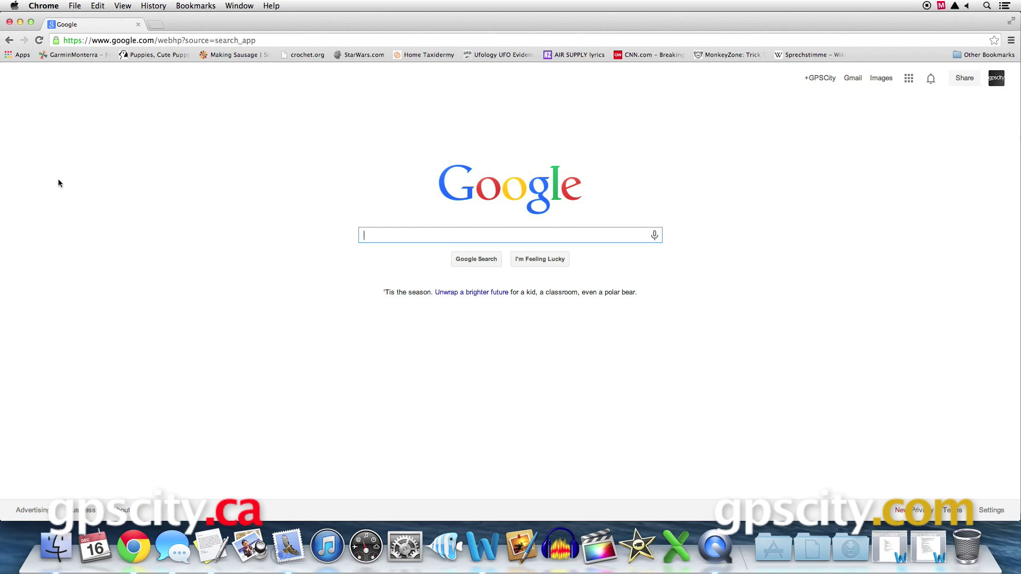
Go to garmin.com and start a site search for 'virb edit'.
{"action": "left_click", "coordinate": [231, 41]}
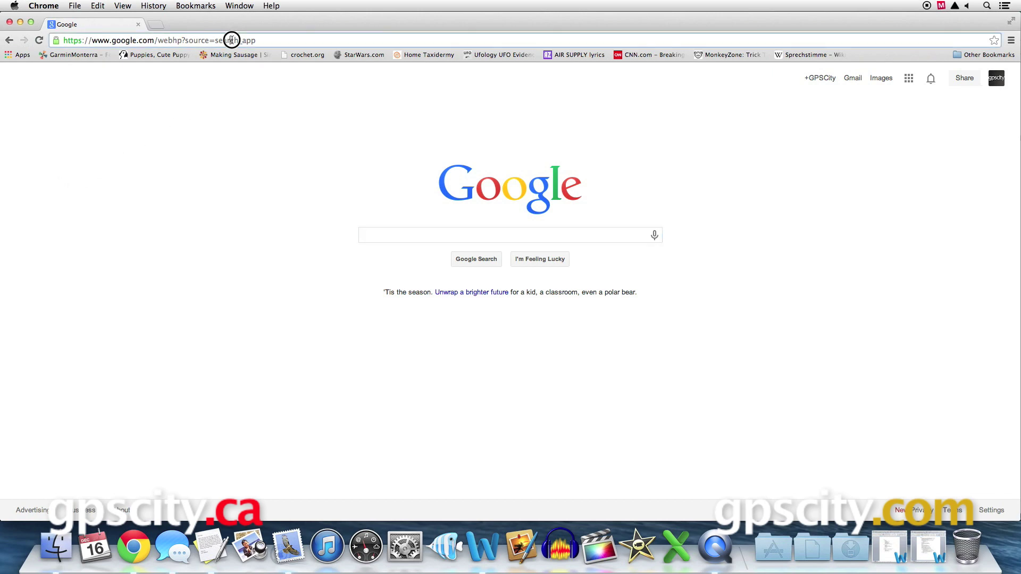
{"action": "type", "text": "garmin.com"}
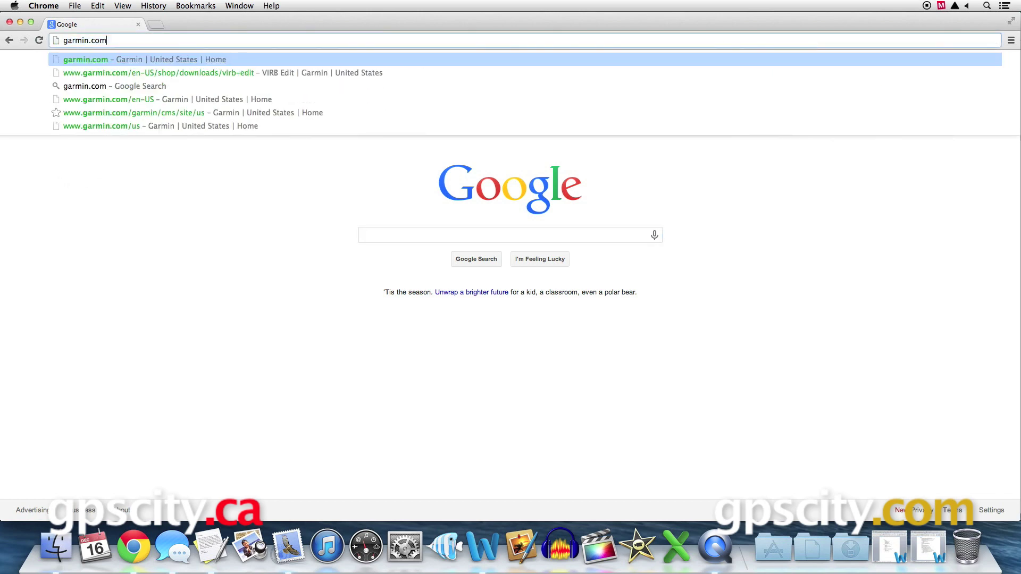
{"action": "key", "text": "Return"}
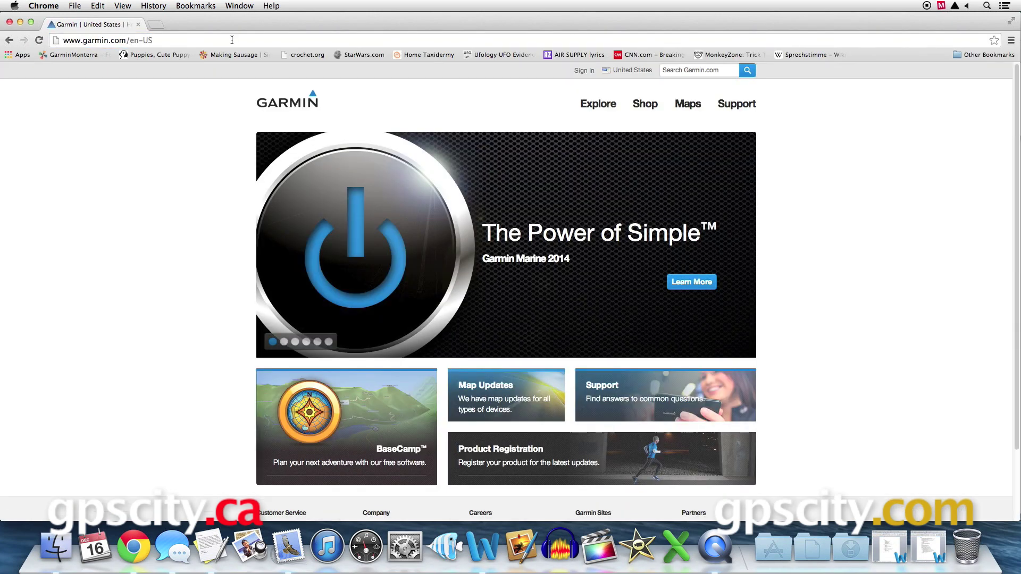
{"action": "left_click", "coordinate": [699, 69]}
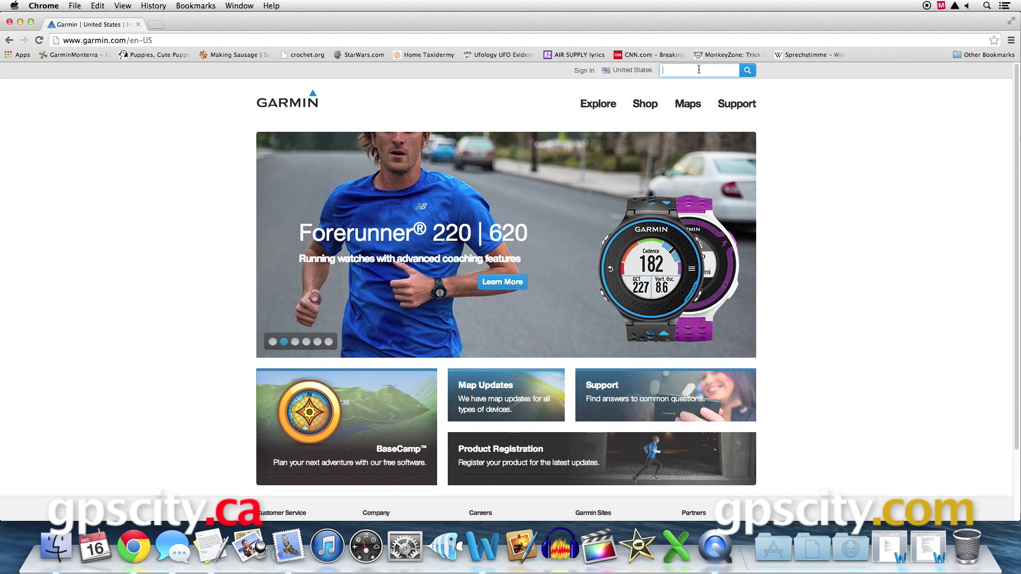
{"action": "type", "text": "virb edit"}
Run the 'virb edit' search and open the VIRB Edit – Desktop App page.
{"action": "left_click", "coordinate": [746, 70]}
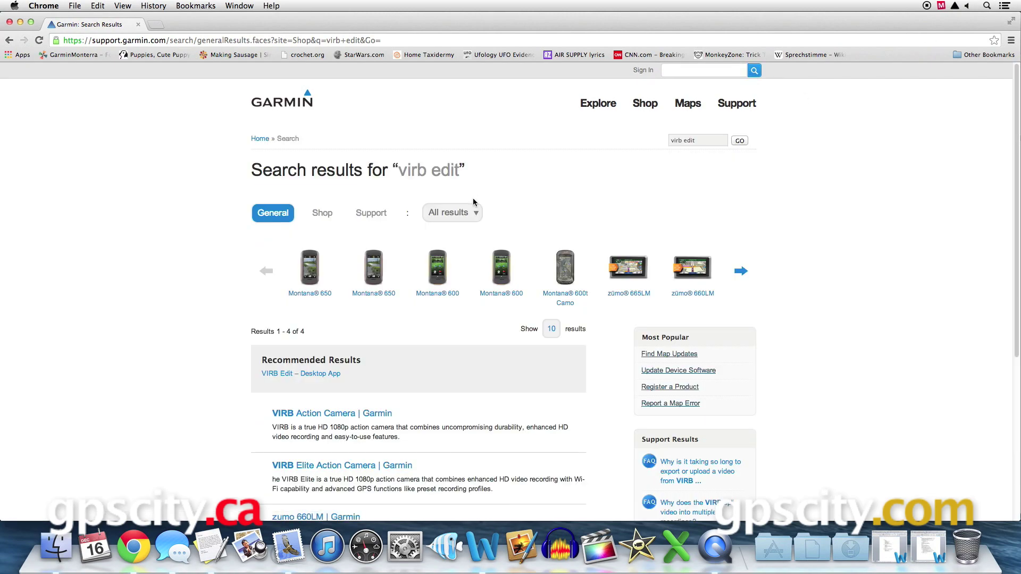
{"action": "left_click", "coordinate": [262, 349]}
{"action": "left_click", "coordinate": [288, 374]}
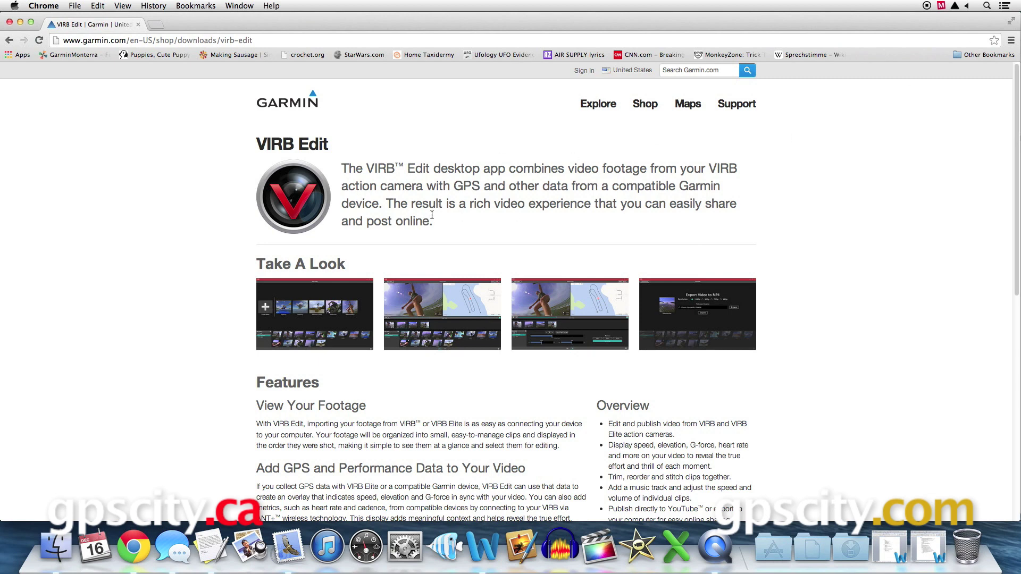
Scroll down to the free Mac and PC download section.
{"action": "scroll", "coordinate": [201, 267], "scroll_direction": "down", "scroll_amount": 1}
{"action": "scroll", "coordinate": [200, 270], "scroll_direction": "down", "scroll_amount": 5}
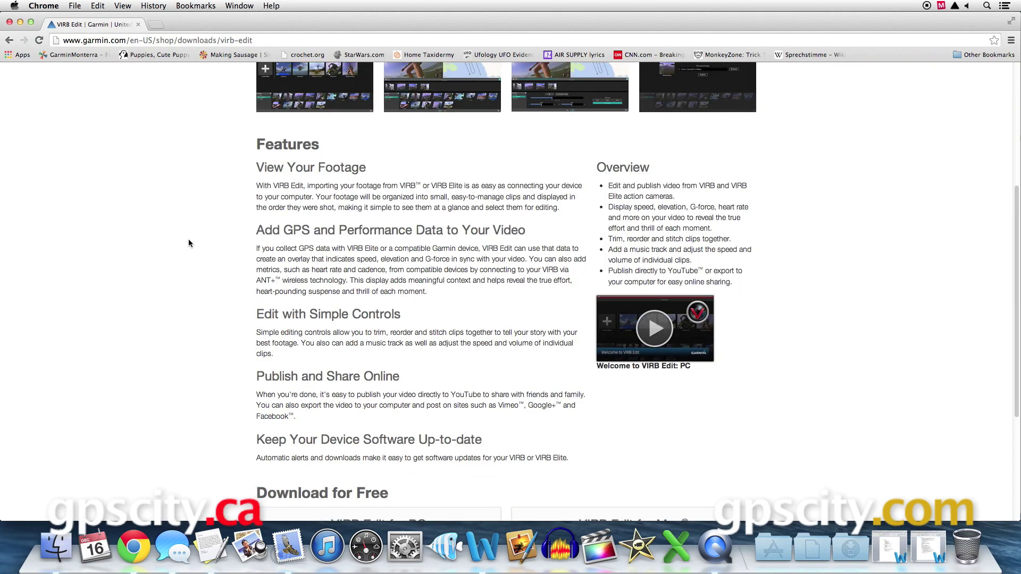
{"action": "scroll", "coordinate": [189, 243], "scroll_direction": "down", "scroll_amount": 5}
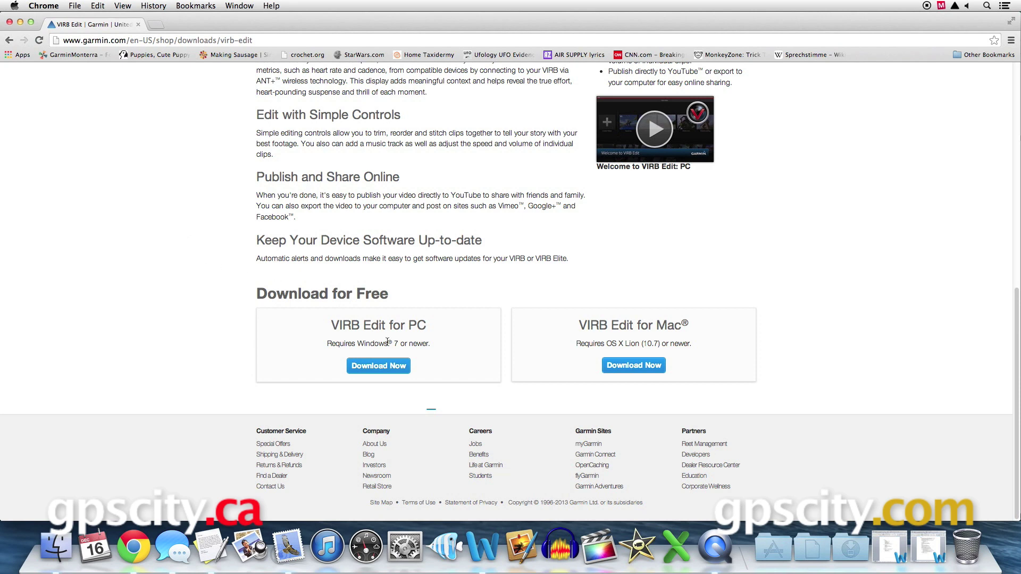
{"action": "left_click_drag", "start_coordinate": [690, 300], "coordinate": [590, 304]}
{"action": "left_click", "coordinate": [590, 305]}
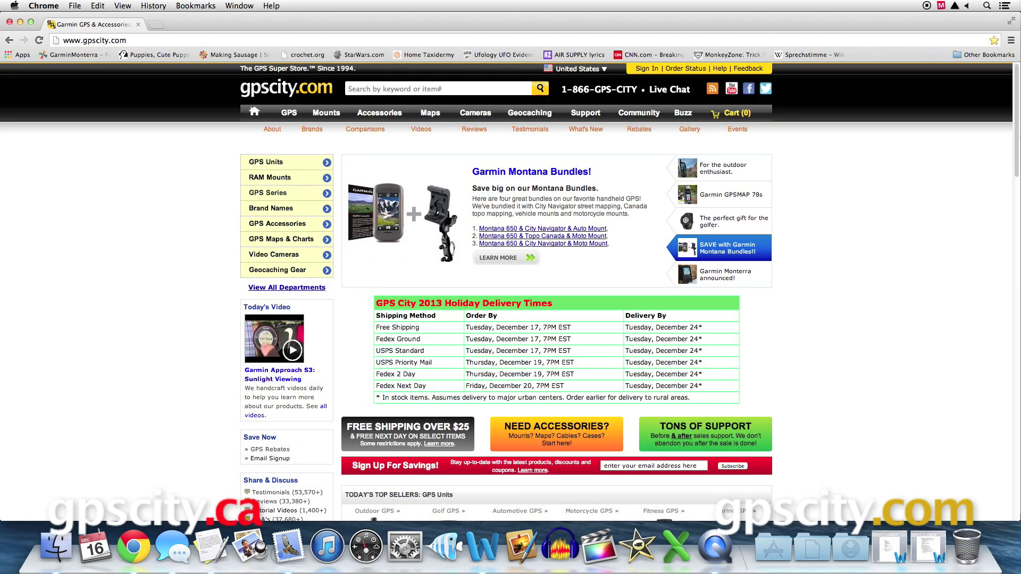
Launch Garmin VIRB Edit from the Dock's Applications stack.
{"action": "left_click", "coordinate": [773, 549]}
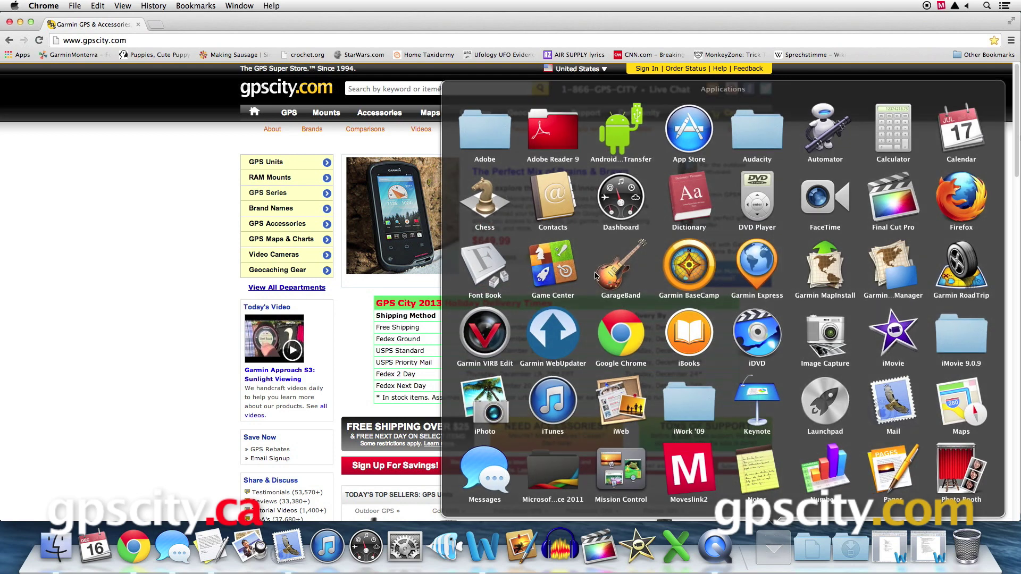
{"action": "left_click", "coordinate": [486, 333]}
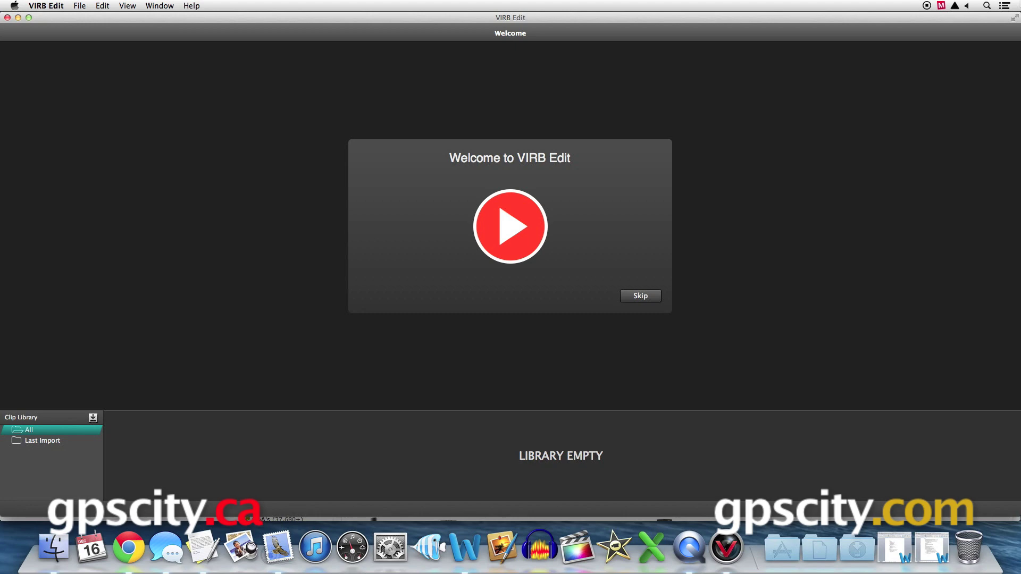
Skip the welcome video and choose to import clips from the computer via Import Other.
{"action": "left_click", "coordinate": [640, 296]}
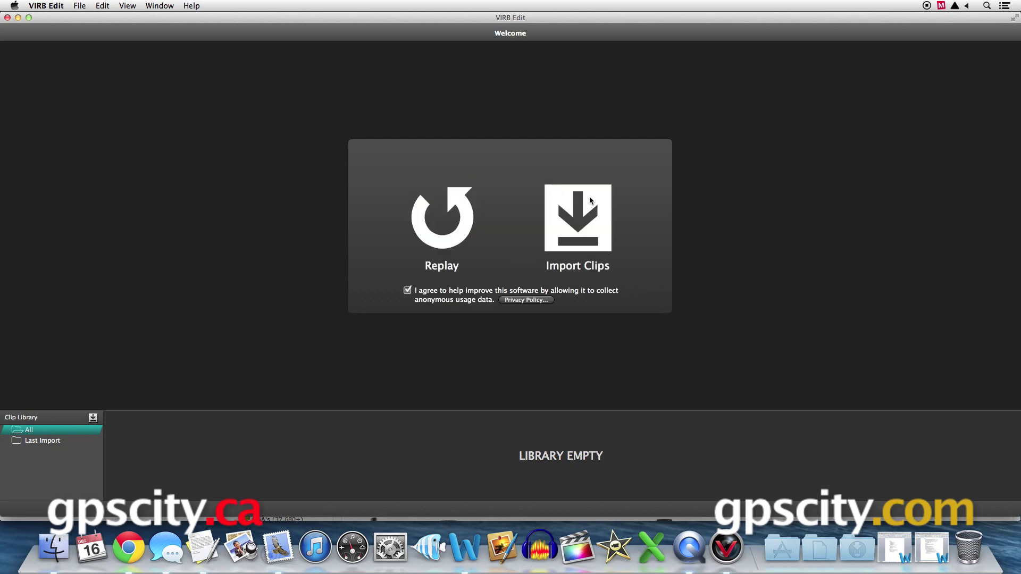
{"action": "left_click", "coordinate": [572, 217]}
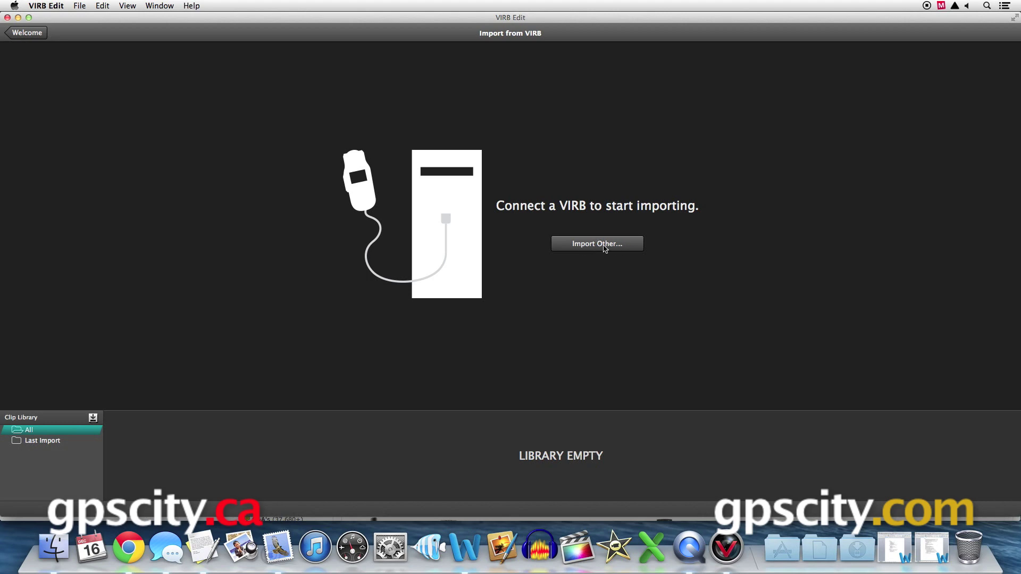
{"action": "left_click", "coordinate": [603, 246]}
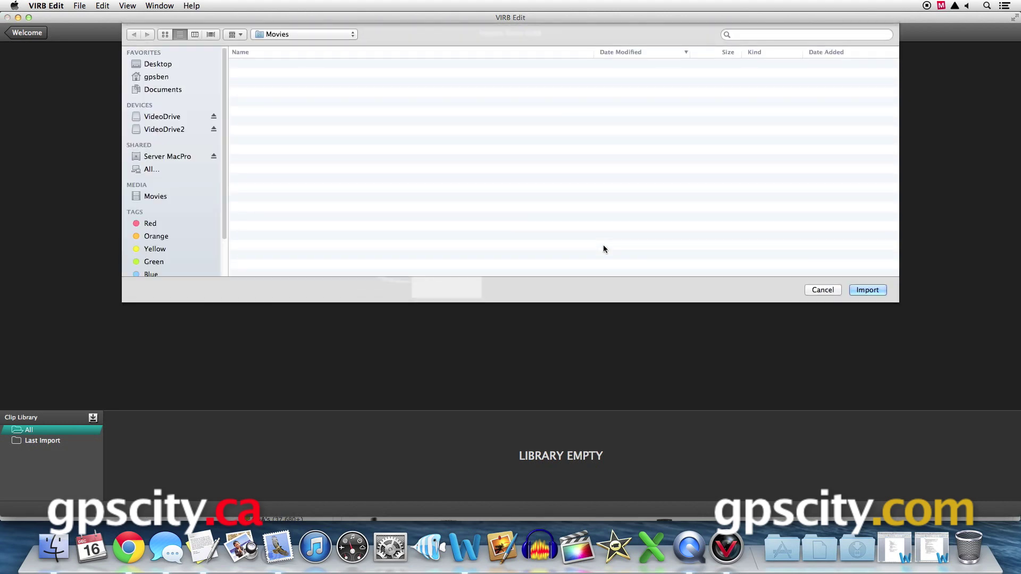
Import VIRB0019.MP4 from Movies > Garmin and close the finished import.
{"action": "scroll", "coordinate": [414, 155], "scroll_direction": "down", "scroll_amount": 3}
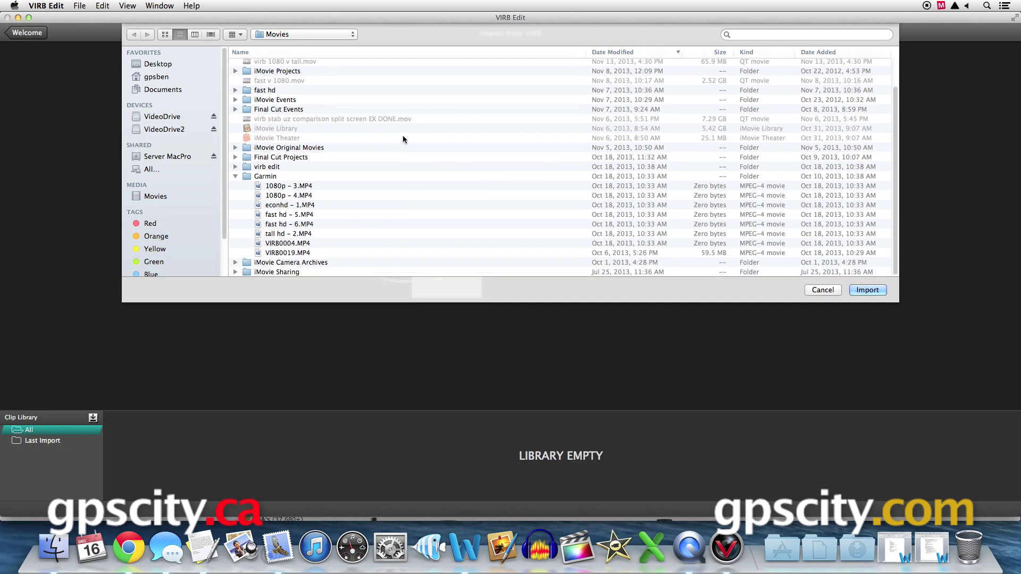
{"action": "left_click", "coordinate": [279, 254]}
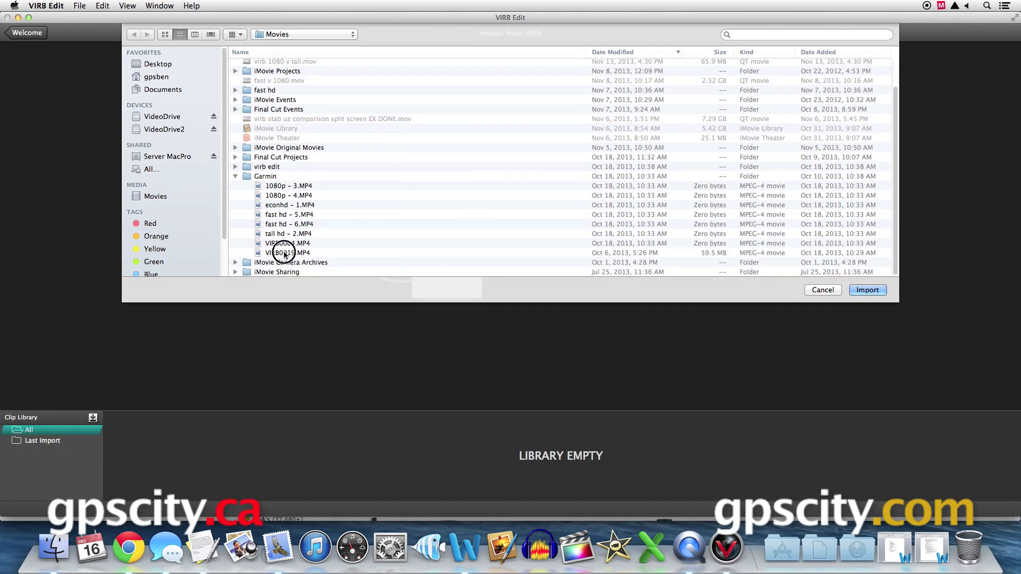
{"action": "left_click", "coordinate": [869, 290]}
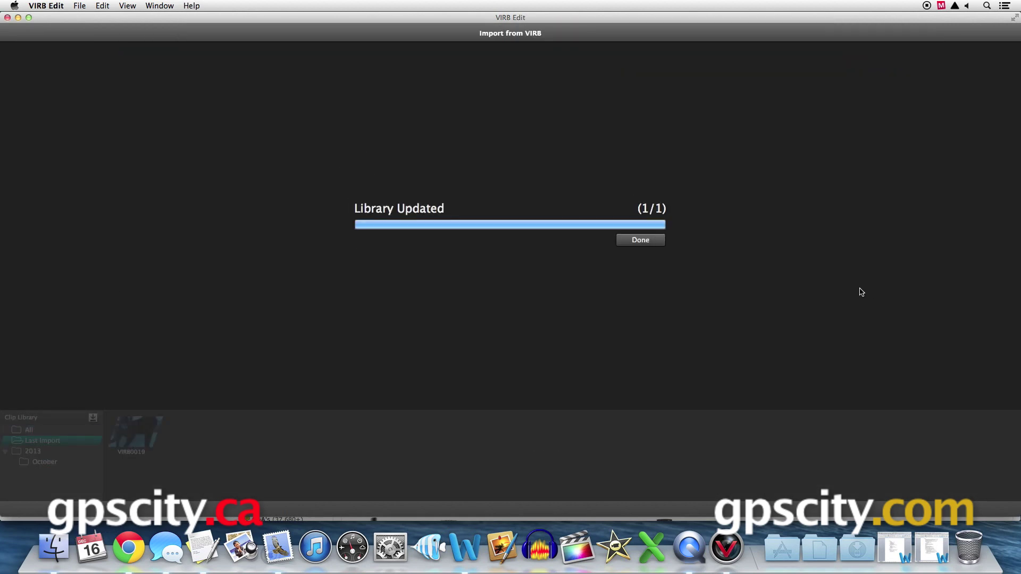
{"action": "left_click", "coordinate": [640, 241]}
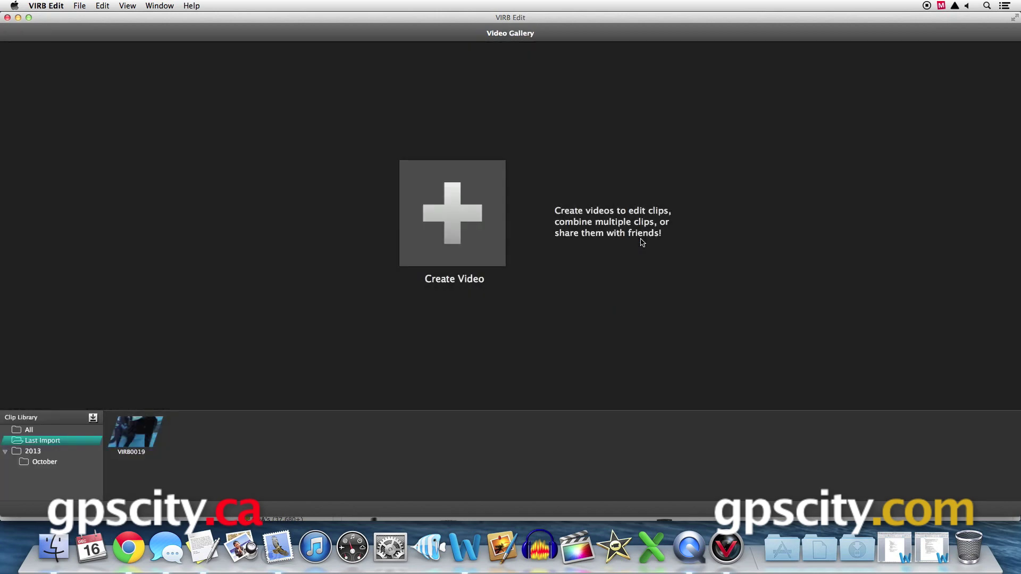
Create a new video project, keeping the default name 'New Video'.
{"action": "mouse_move", "coordinate": [139, 441]}
{"action": "left_click", "coordinate": [452, 216]}
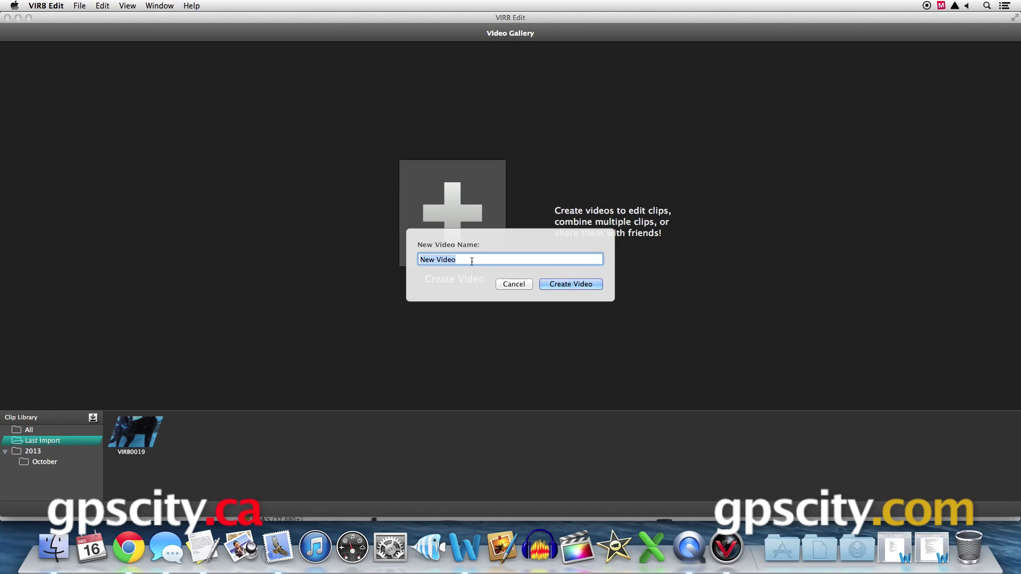
{"action": "left_click", "coordinate": [573, 287]}
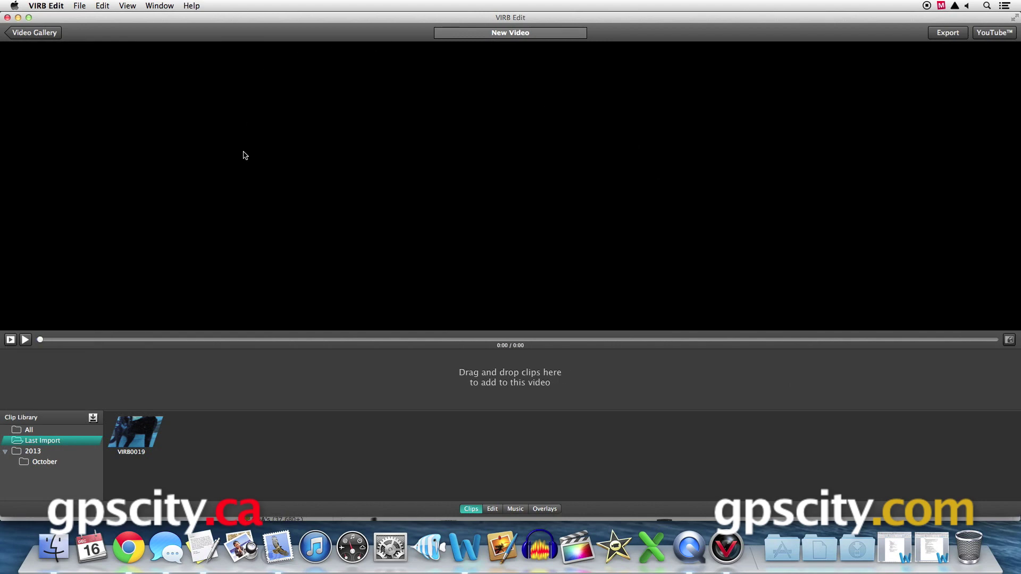
Drag the VIRB0019 clip into New Video and hide the GPS panel to widen the preview.
{"action": "left_click", "coordinate": [496, 32]}
{"action": "left_click", "coordinate": [519, 32]}
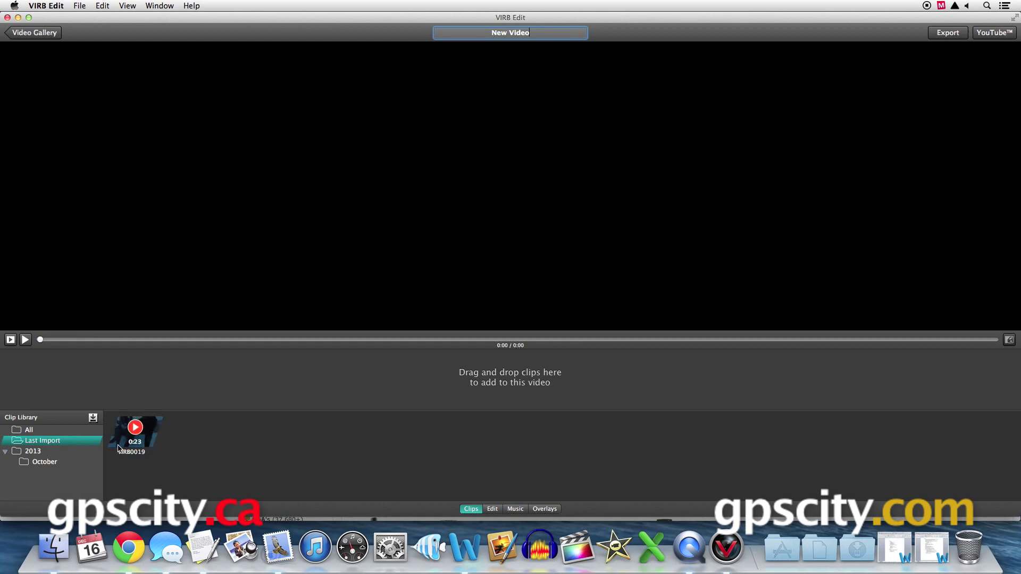
{"action": "left_click_drag", "start_coordinate": [124, 447], "coordinate": [141, 387]}
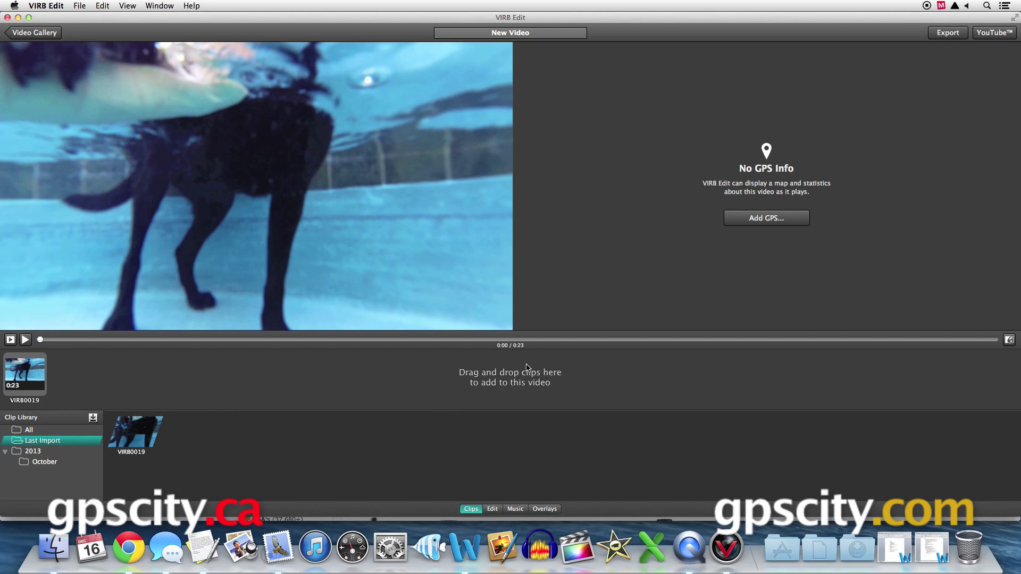
{"action": "left_click", "coordinate": [512, 351]}
{"action": "left_click", "coordinate": [1008, 340]}
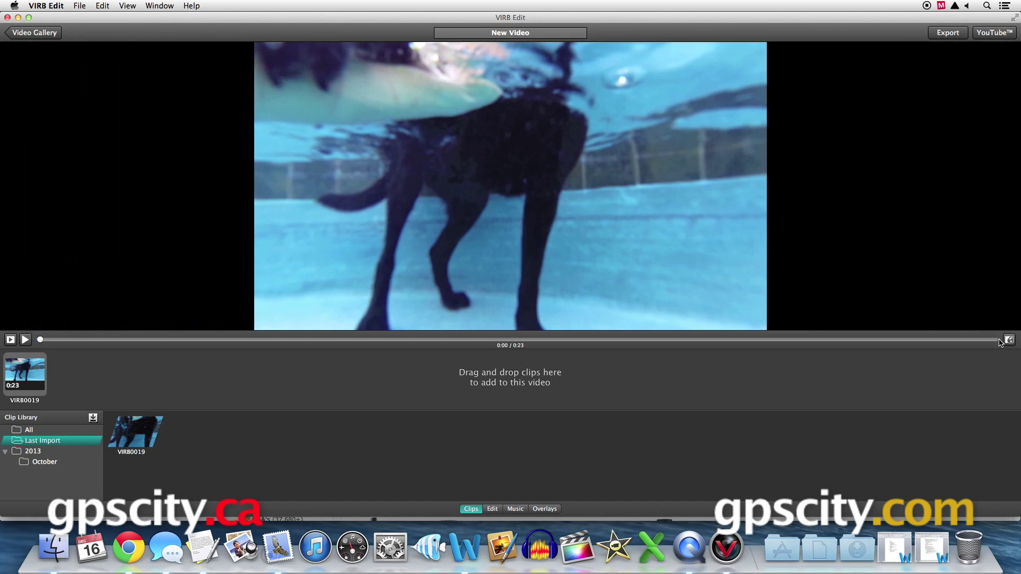
Play the VIRB0019 clip from 0:11 through to its 0:23 end.
{"action": "left_click", "coordinate": [514, 340]}
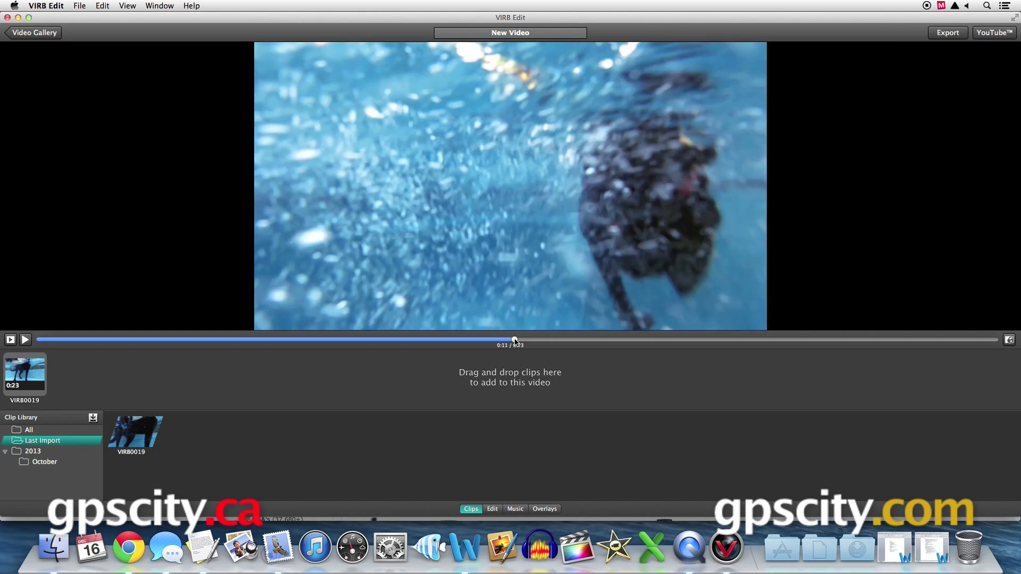
{"action": "left_click", "coordinate": [24, 340]}
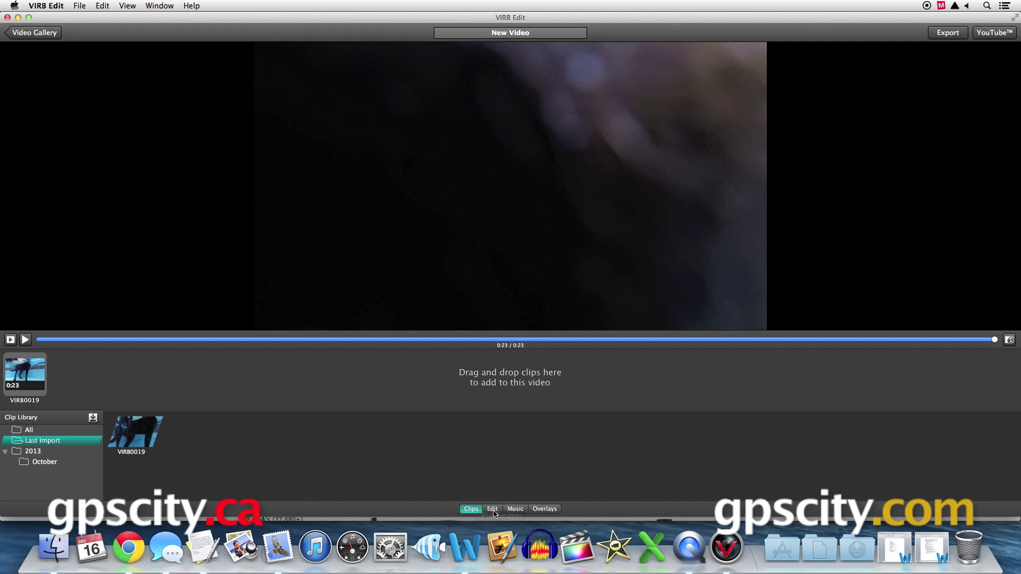
{"action": "left_click", "coordinate": [552, 495]}
Scrub and frame-step through the VIRB0019 clip to find the cut point.
{"action": "left_click", "coordinate": [493, 509]}
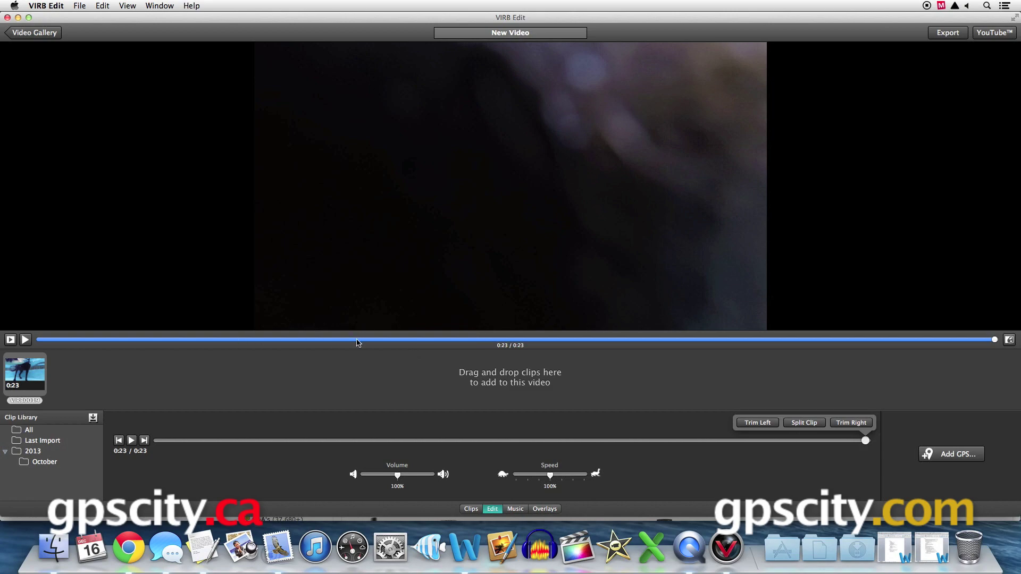
{"action": "left_click_drag", "start_coordinate": [352, 340], "coordinate": [649, 341]}
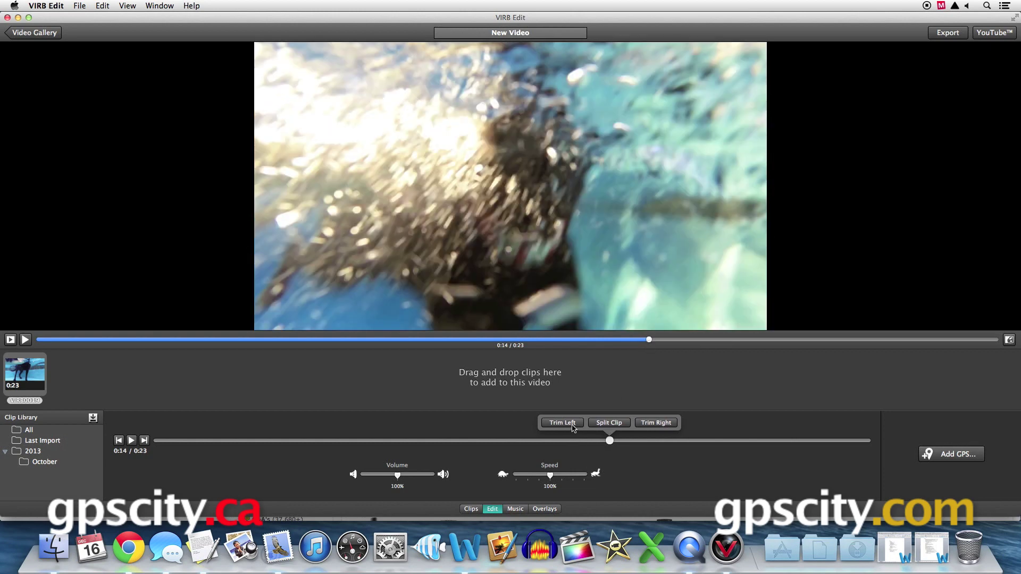
{"action": "left_click", "coordinate": [552, 404]}
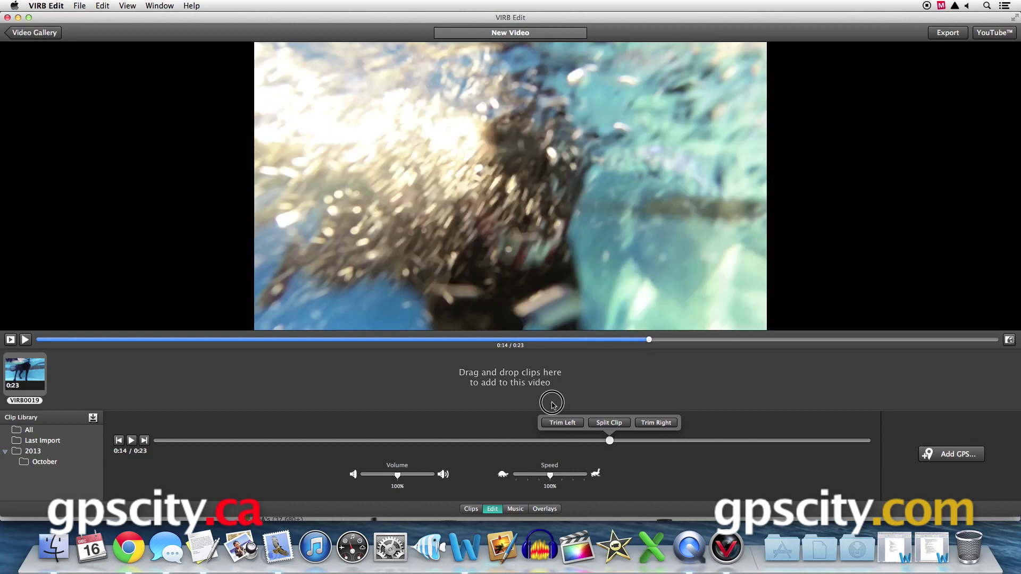
{"action": "left_click", "coordinate": [119, 445]}
{"action": "left_click", "coordinate": [118, 441]}
{"action": "left_click", "coordinate": [119, 441]}
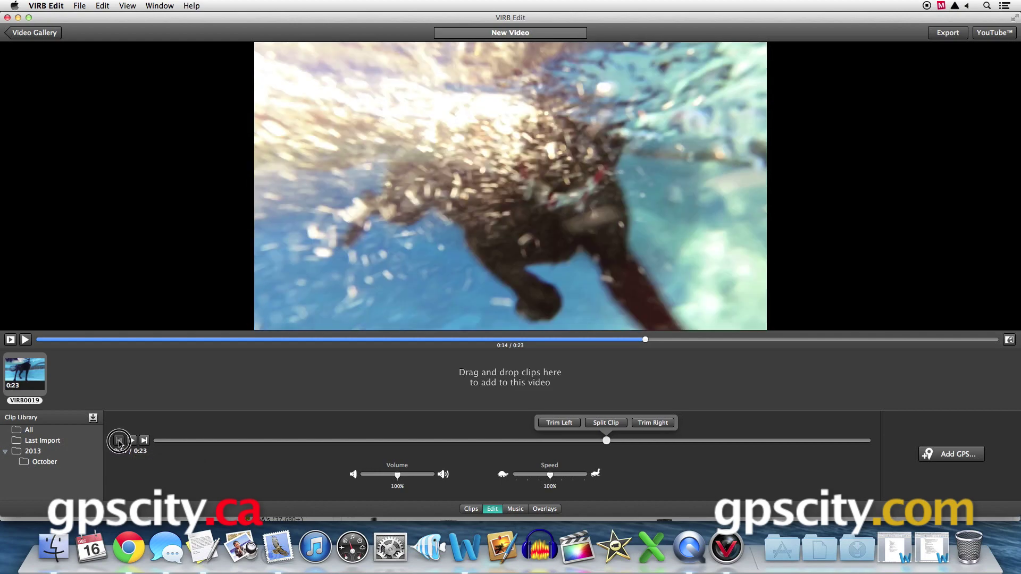
{"action": "left_click", "coordinate": [118, 441]}
{"action": "left_click", "coordinate": [144, 441]}
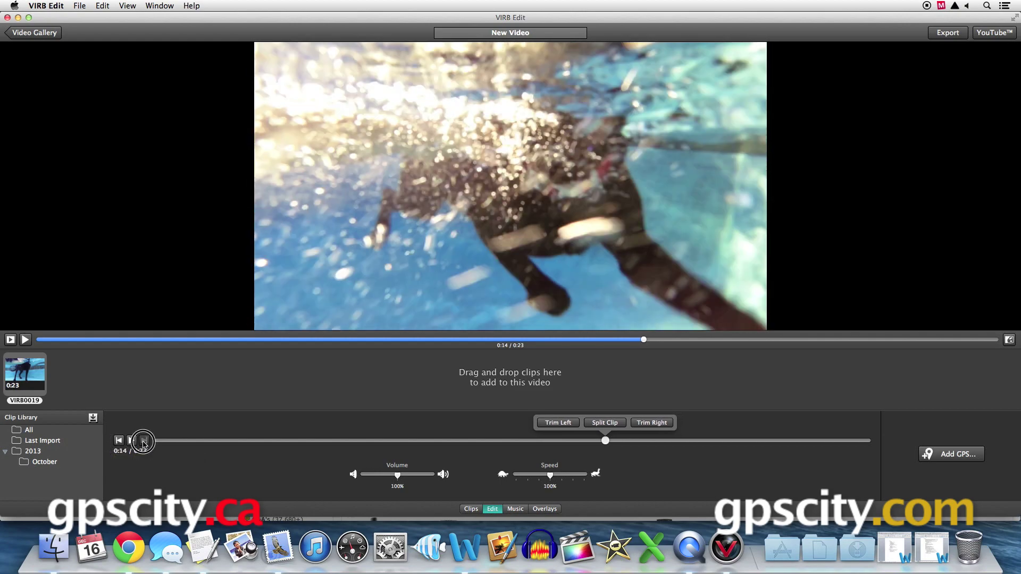
{"action": "left_click", "coordinate": [144, 441]}
{"action": "left_click", "coordinate": [144, 441]}
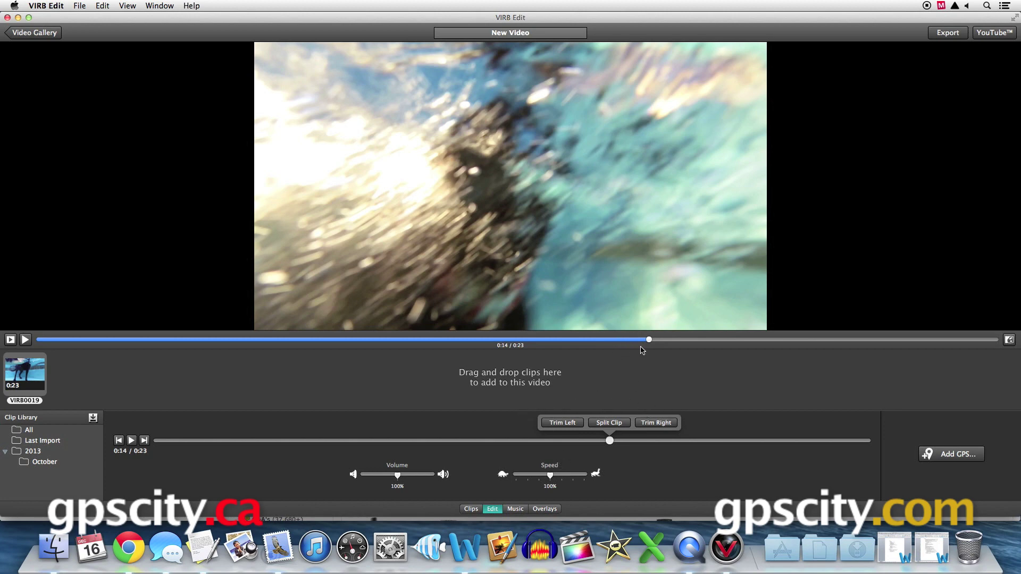
Place the playhead at 0:16 and Trim Left, leaving a 0:06 clip.
{"action": "left_click", "coordinate": [678, 339]}
{"action": "left_click", "coordinate": [717, 339]}
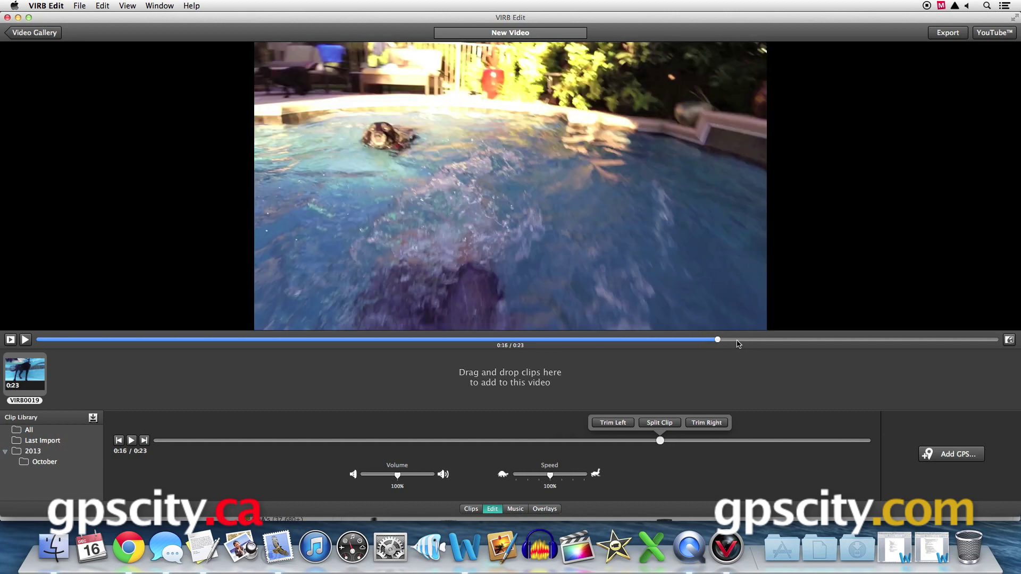
{"action": "left_click", "coordinate": [611, 422]}
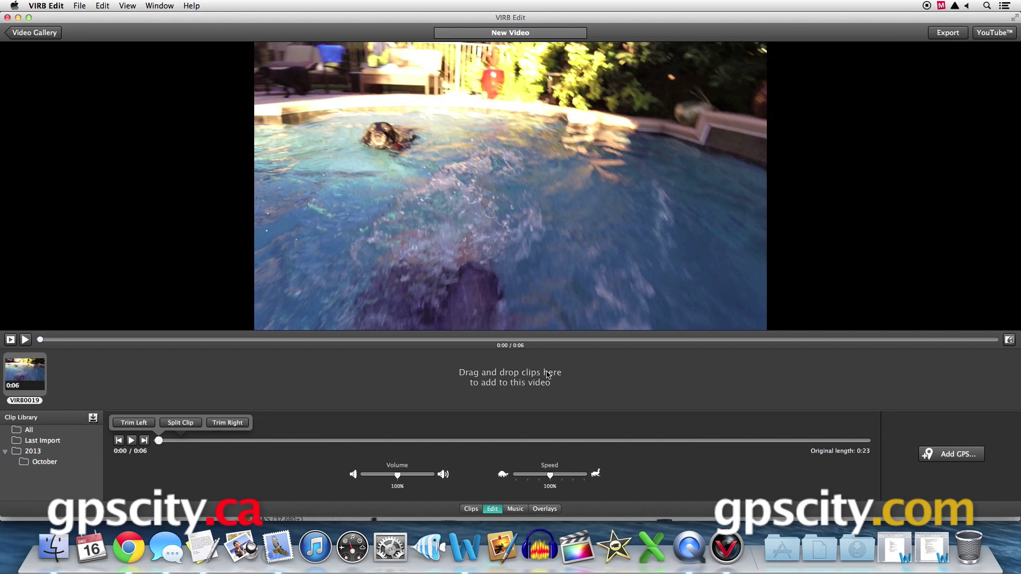
Trim Left at 0:02 to shorten the clip to 0:04, then play it back.
{"action": "left_click", "coordinate": [25, 339]}
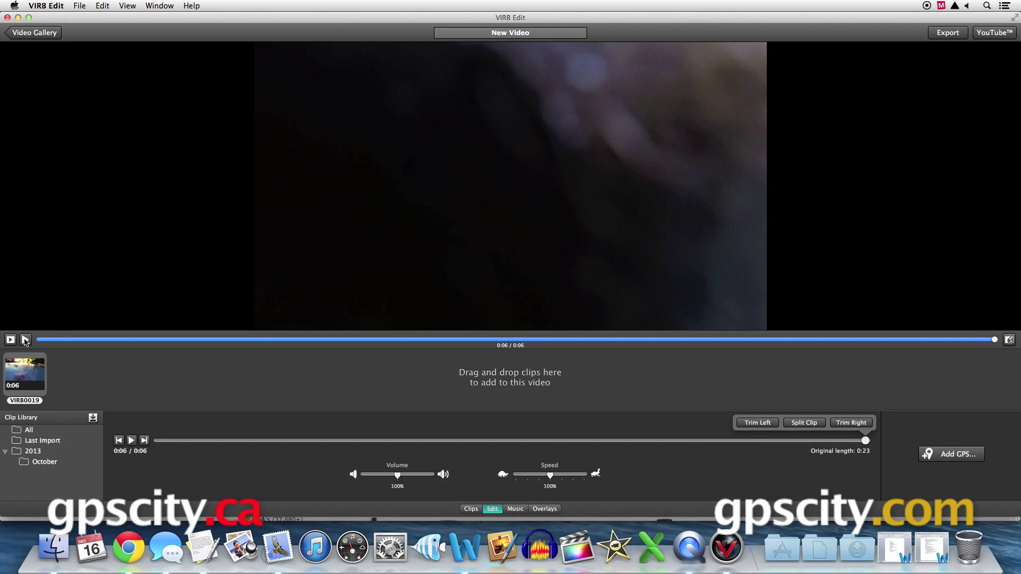
{"action": "left_click", "coordinate": [189, 339]}
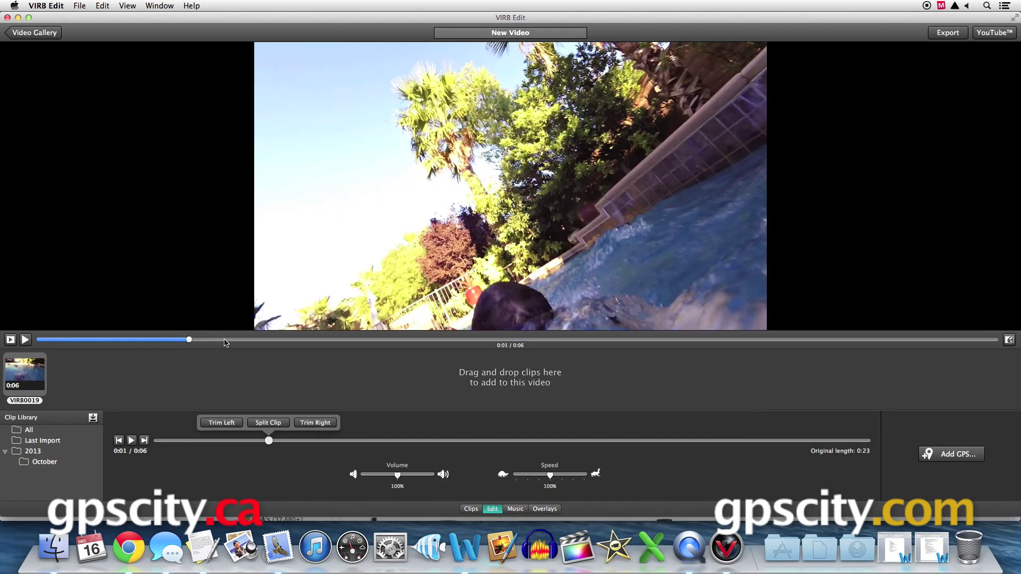
{"action": "left_click", "coordinate": [224, 340]}
{"action": "left_click_drag", "start_coordinate": [224, 340], "coordinate": [345, 340]}
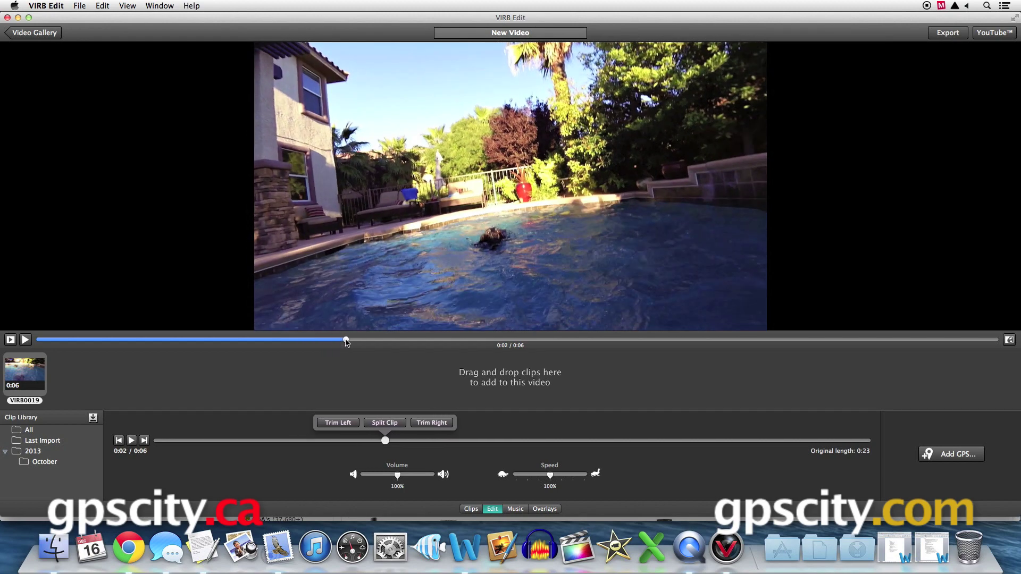
{"action": "left_click", "coordinate": [336, 423]}
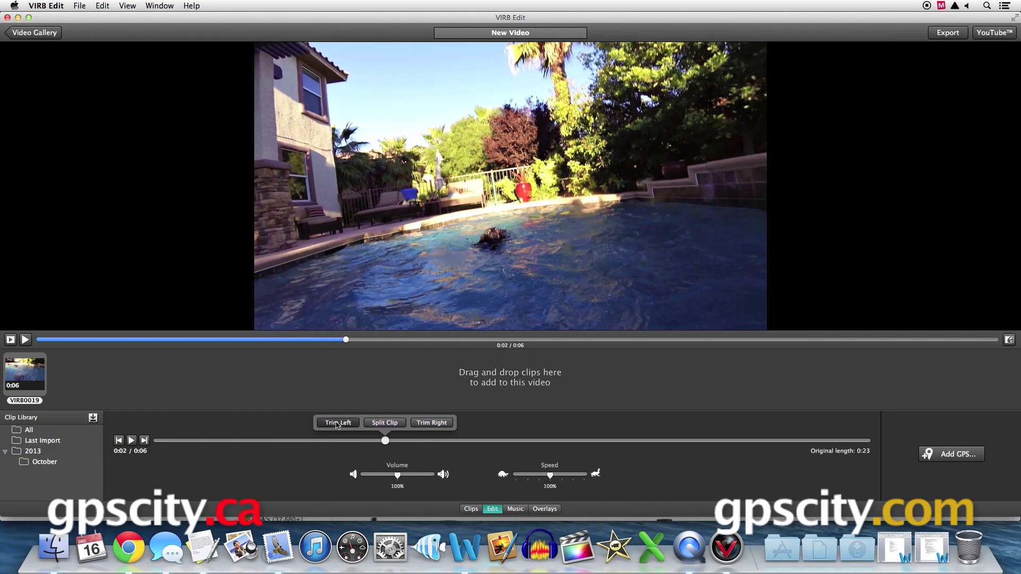
{"action": "left_click", "coordinate": [25, 340]}
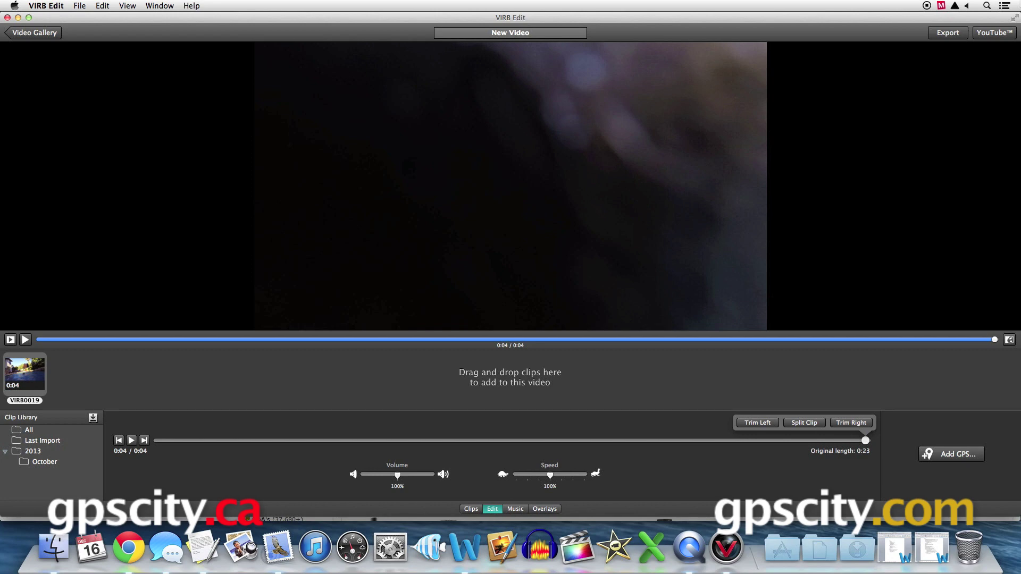
{"action": "left_click", "coordinate": [544, 508]}
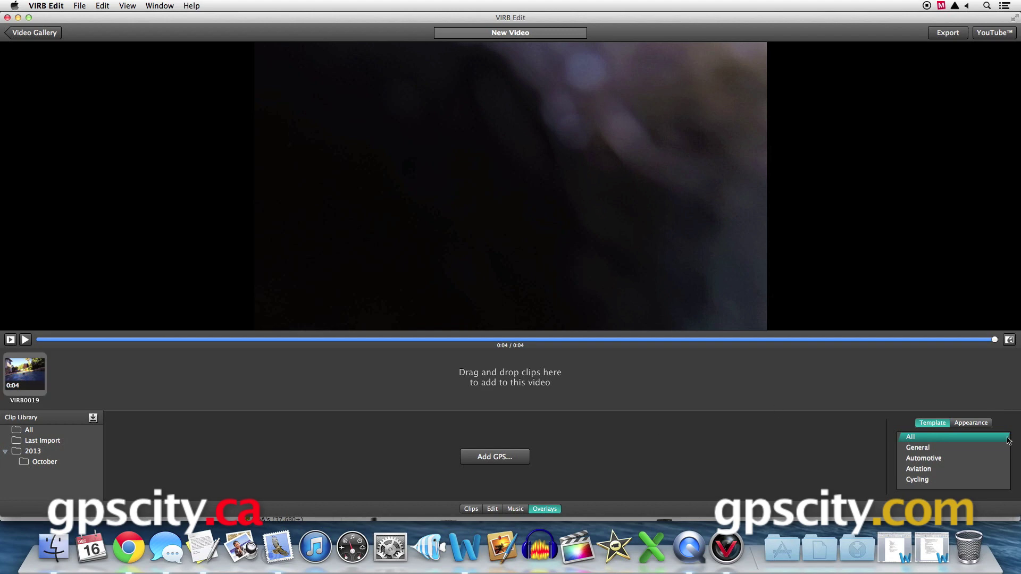
Browse the General and Automotive overlay templates and the Appearance colours, then show the Music settings.
{"action": "left_click", "coordinate": [949, 449]}
{"action": "left_click", "coordinate": [942, 459]}
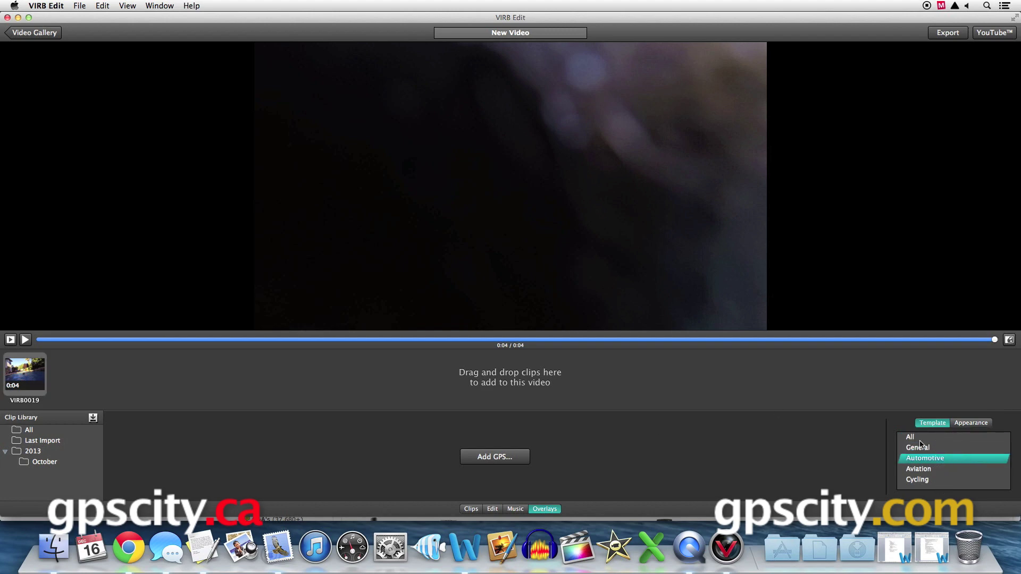
{"action": "left_click", "coordinate": [969, 424]}
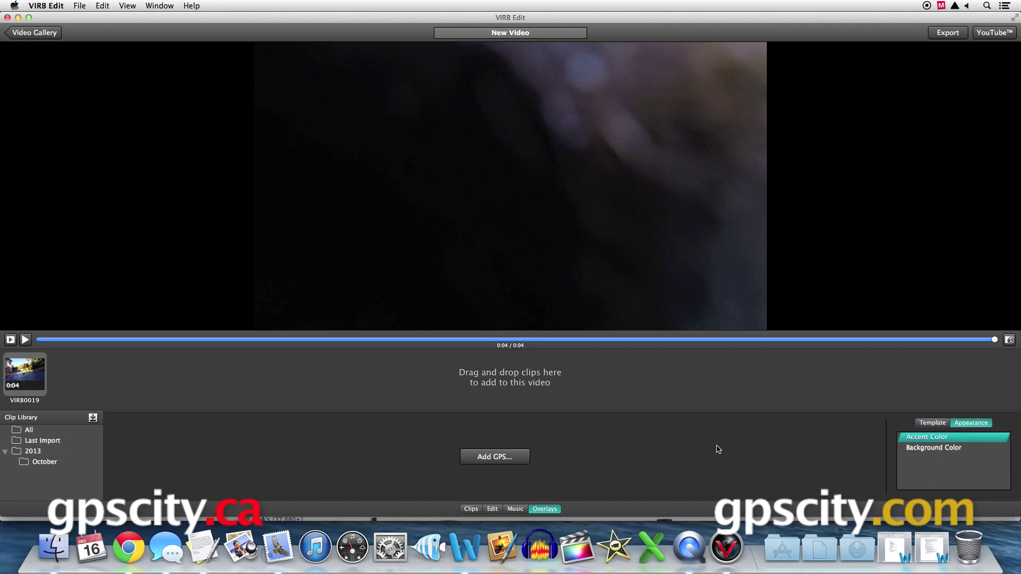
{"action": "left_click", "coordinate": [514, 509]}
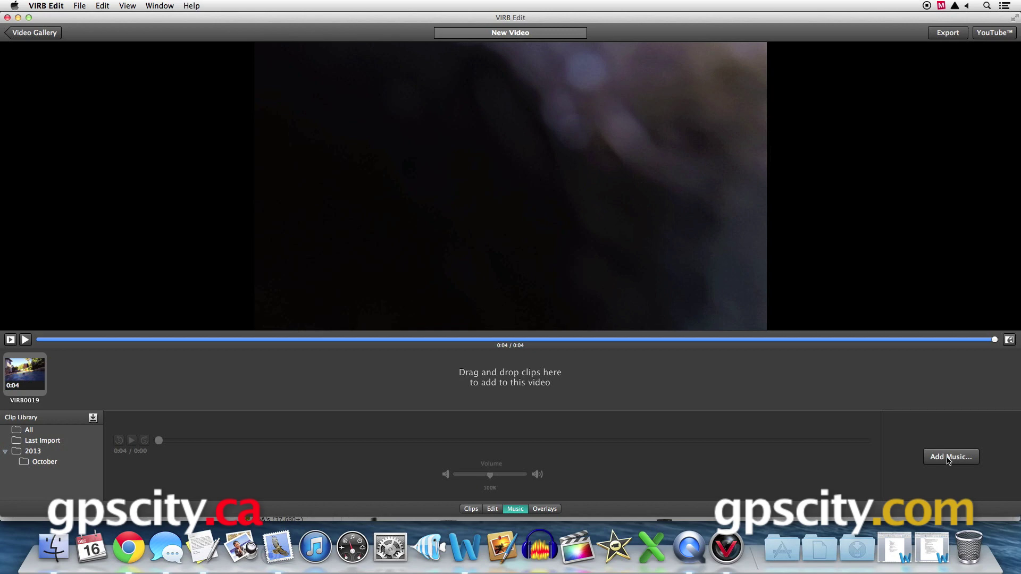
Import virb edit music.mp3 from Downloads as the video's background music.
{"action": "left_click", "coordinate": [948, 458]}
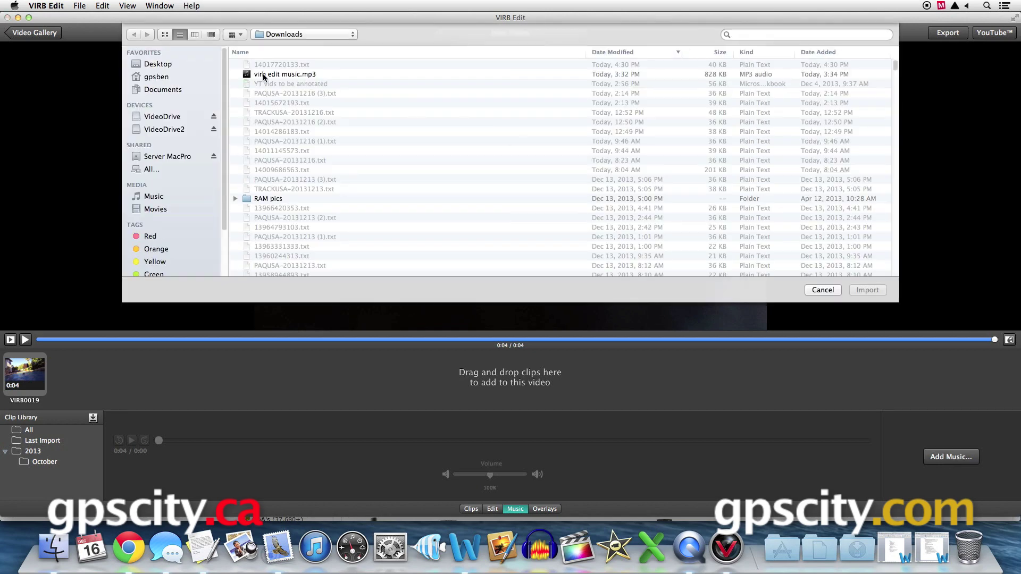
{"action": "left_click", "coordinate": [264, 75]}
{"action": "left_click", "coordinate": [865, 289]}
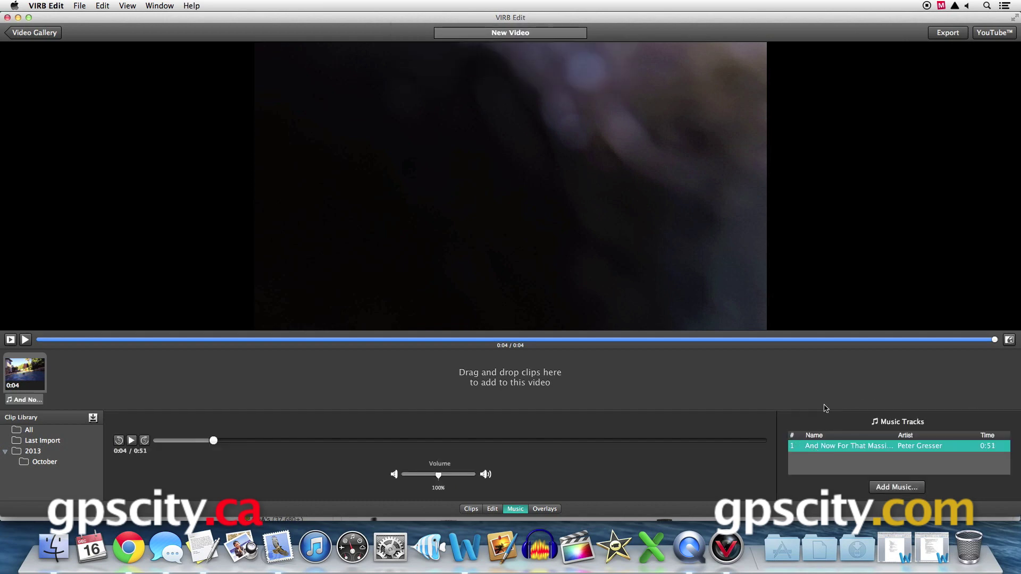
Preview the 0:51 music track by skipping back to its start and forward to its end.
{"action": "left_click", "coordinate": [119, 441]}
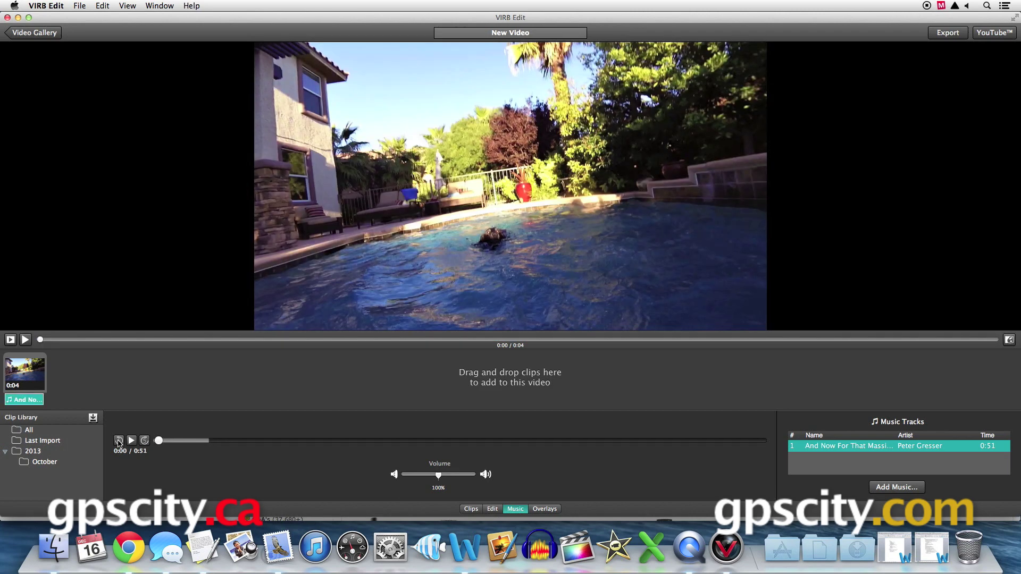
{"action": "left_click", "coordinate": [144, 441]}
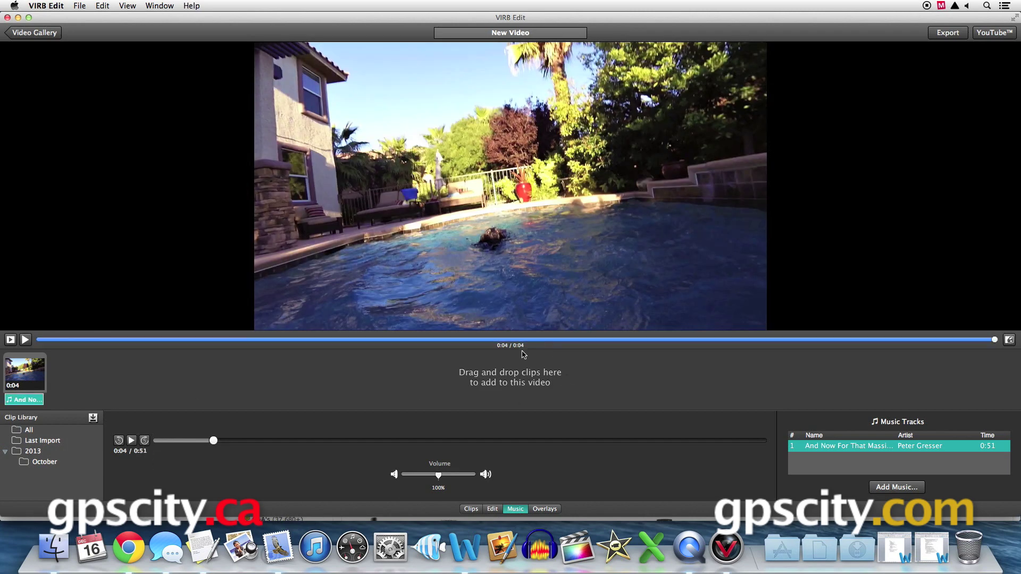
{"action": "left_click", "coordinate": [493, 355]}
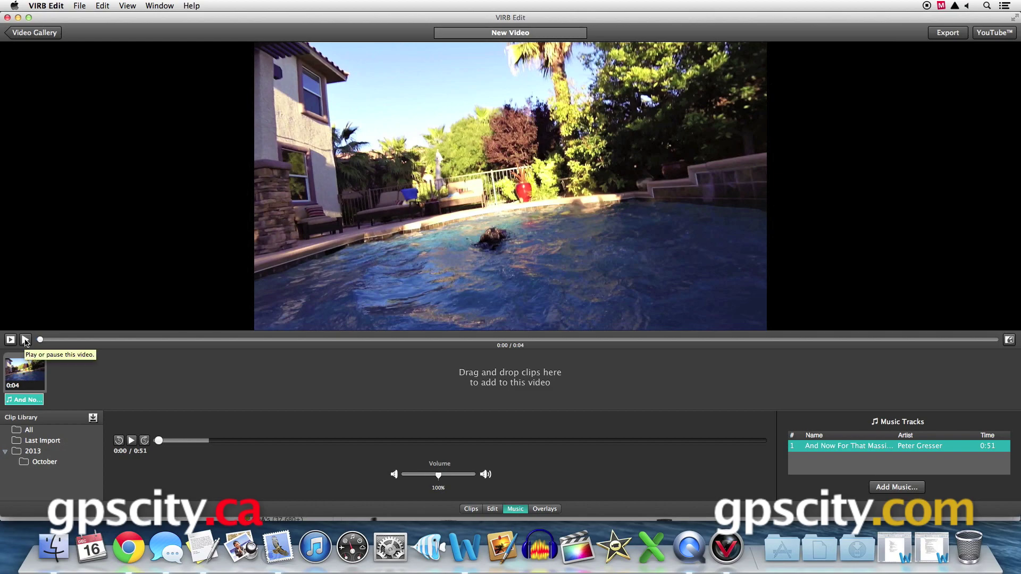
Play the video with its new music, then set the Music Volume slider to 176%.
{"action": "left_click", "coordinate": [26, 339]}
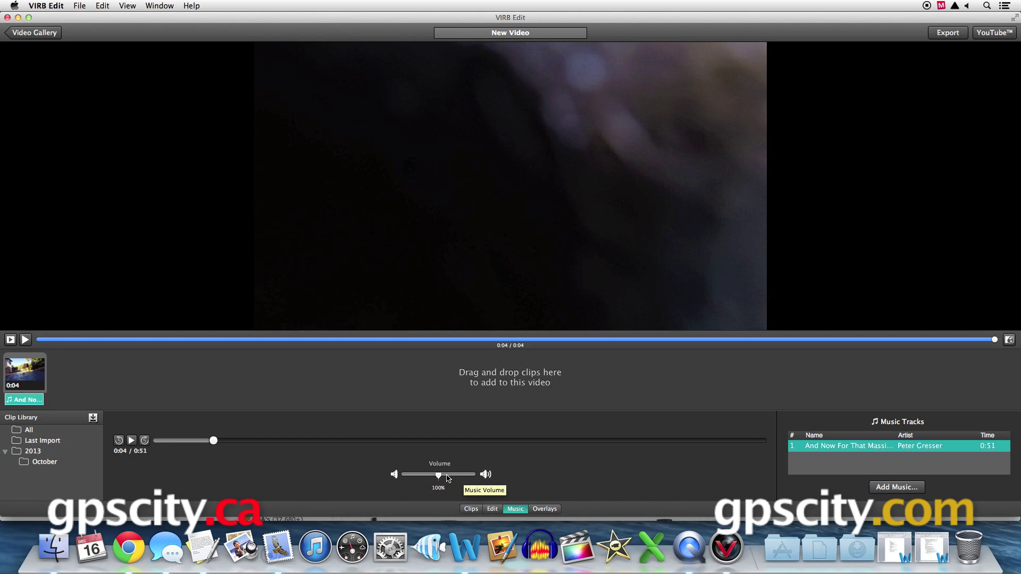
{"action": "left_click", "coordinate": [492, 509]}
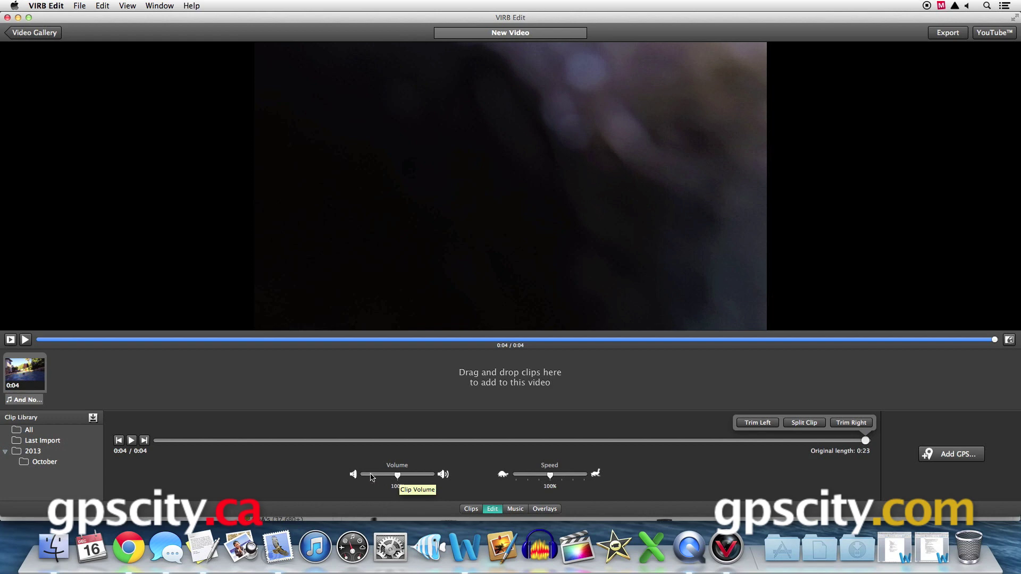
{"action": "left_click", "coordinate": [515, 509]}
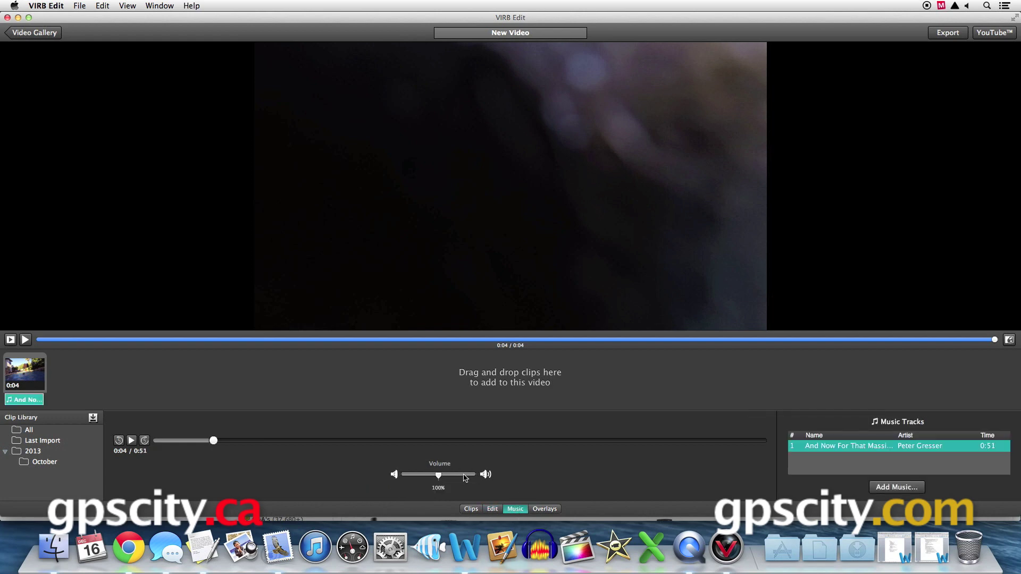
{"action": "left_click", "coordinate": [465, 476]}
Remove the music track from the video and confirm deleting it.
{"action": "right_click", "coordinate": [28, 400]}
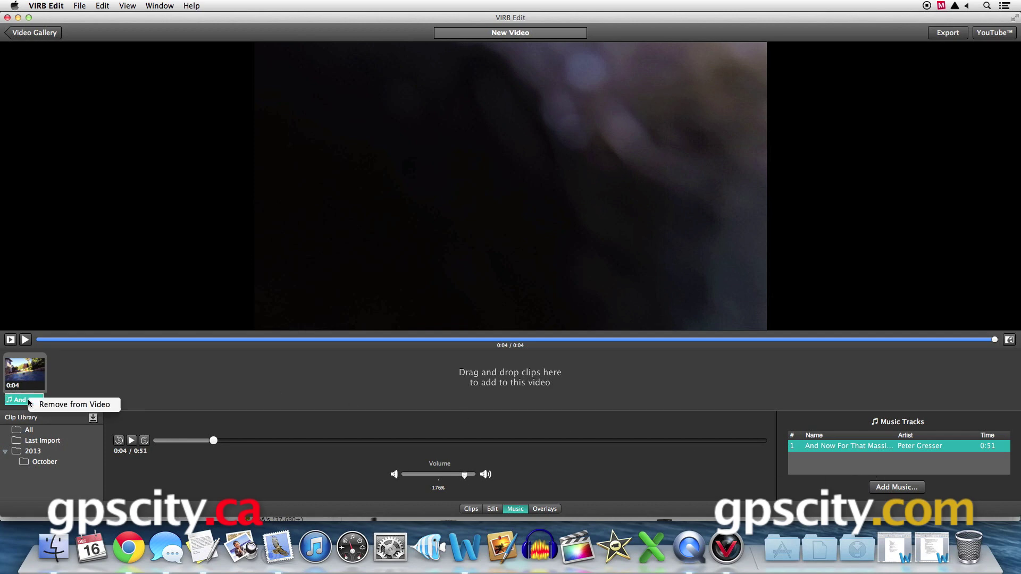
{"action": "left_click", "coordinate": [80, 405]}
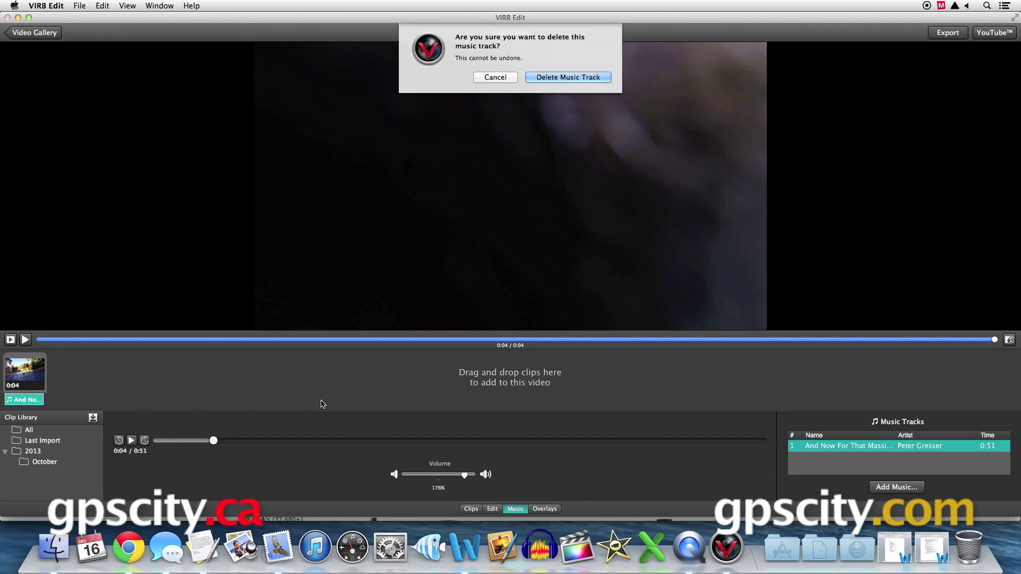
{"action": "left_click", "coordinate": [570, 77]}
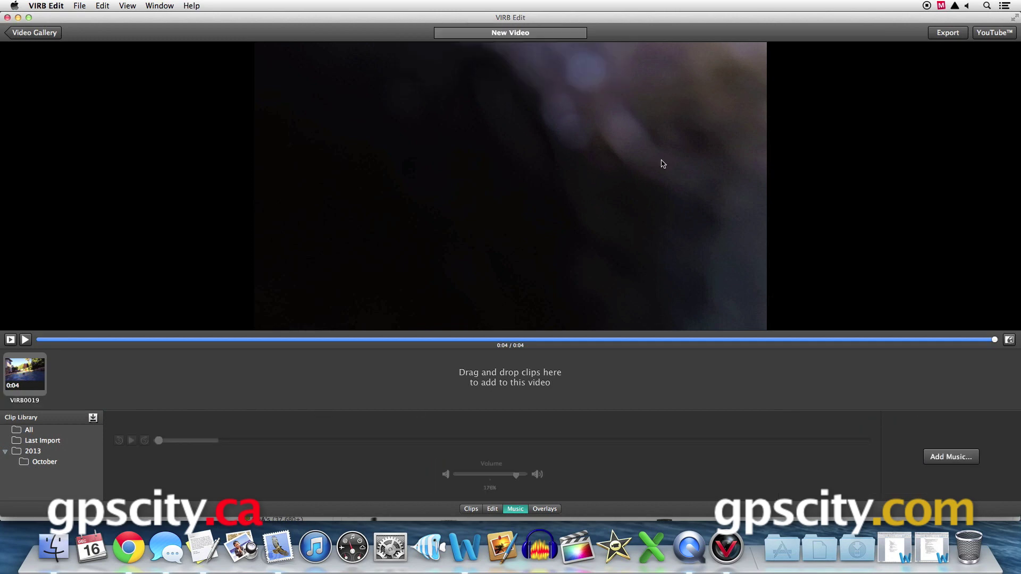
Set the clip's own volume back to 100% and play the video full screen.
{"action": "left_click", "coordinate": [492, 510]}
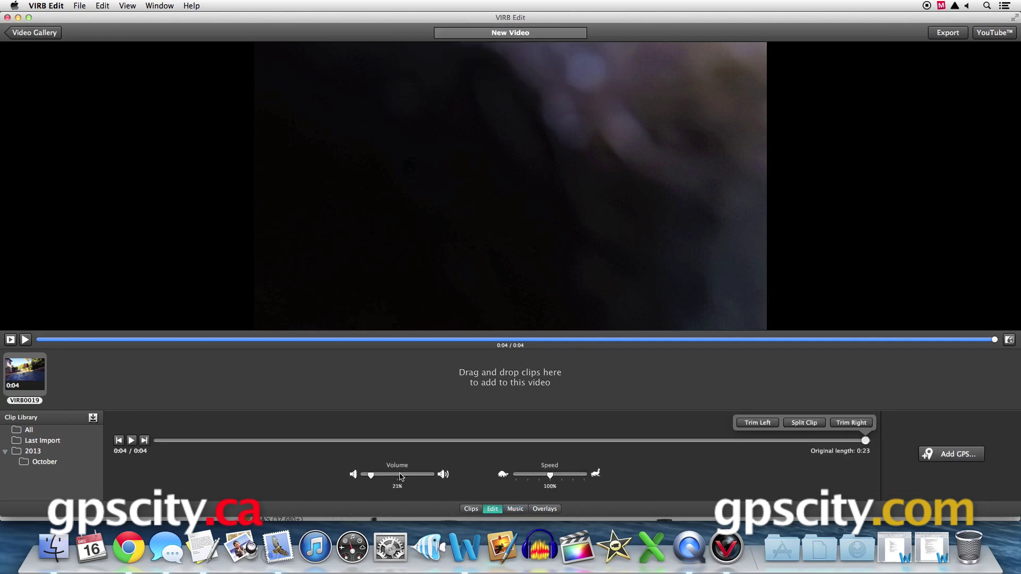
{"action": "left_click", "coordinate": [399, 475]}
{"action": "left_click", "coordinate": [10, 340]}
{"action": "left_click", "coordinate": [947, 34]}
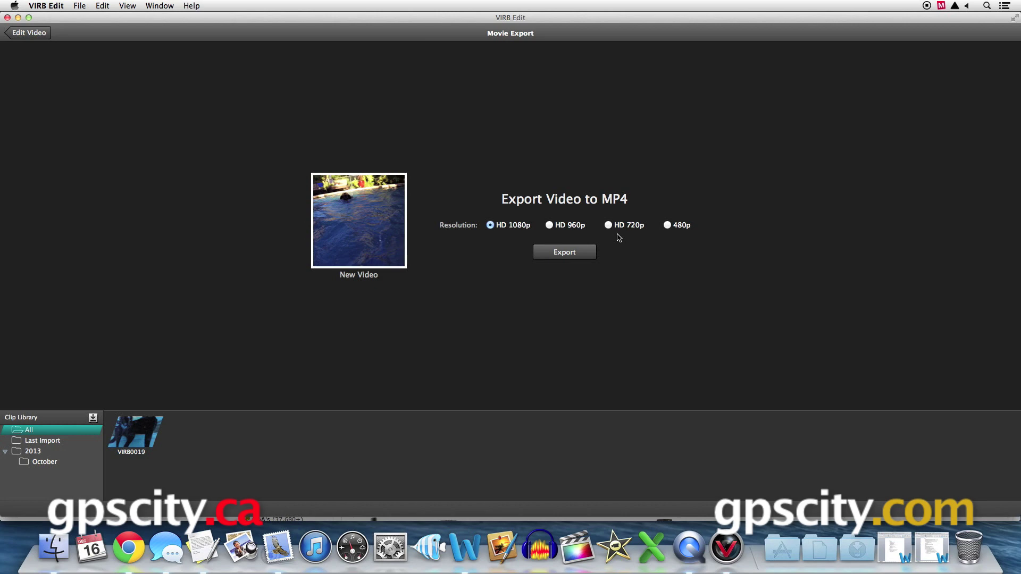
{"action": "left_click", "coordinate": [570, 253]}
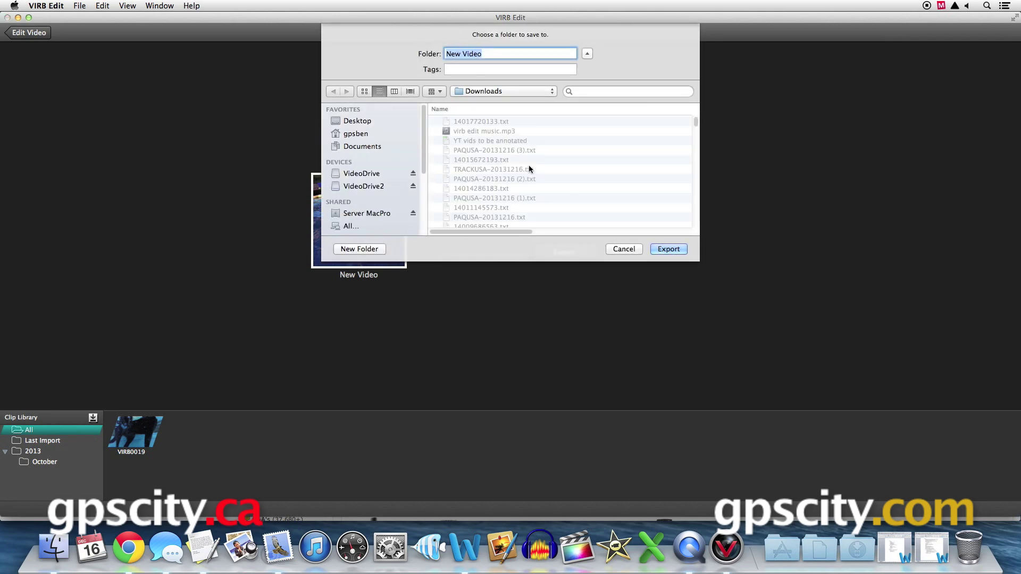
{"action": "left_click", "coordinate": [620, 249]}
{"action": "left_click", "coordinate": [21, 33]}
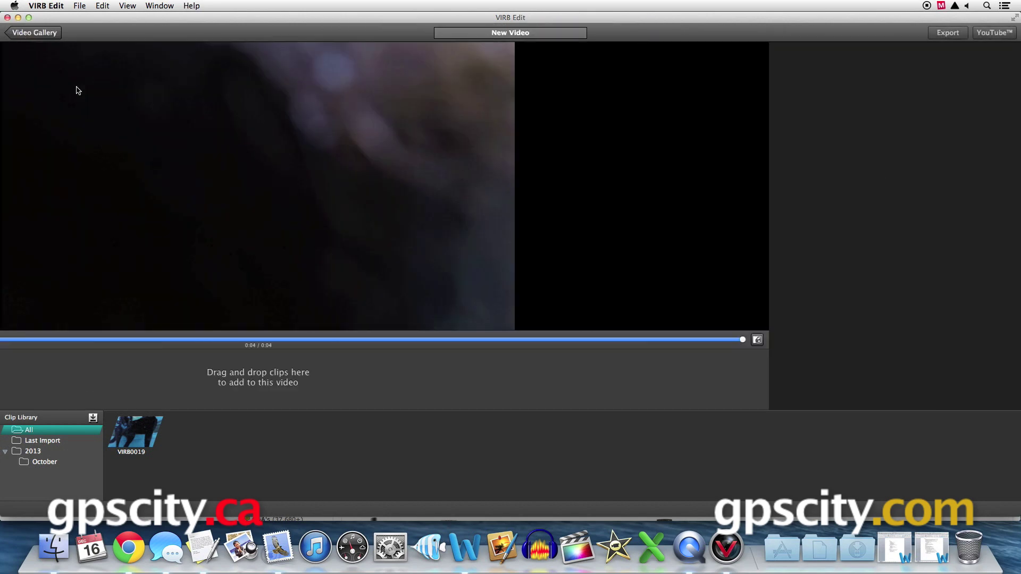
Open the YouTube upload form, dismissing the Google sign-in and login error, then leave it.
{"action": "left_click", "coordinate": [986, 34]}
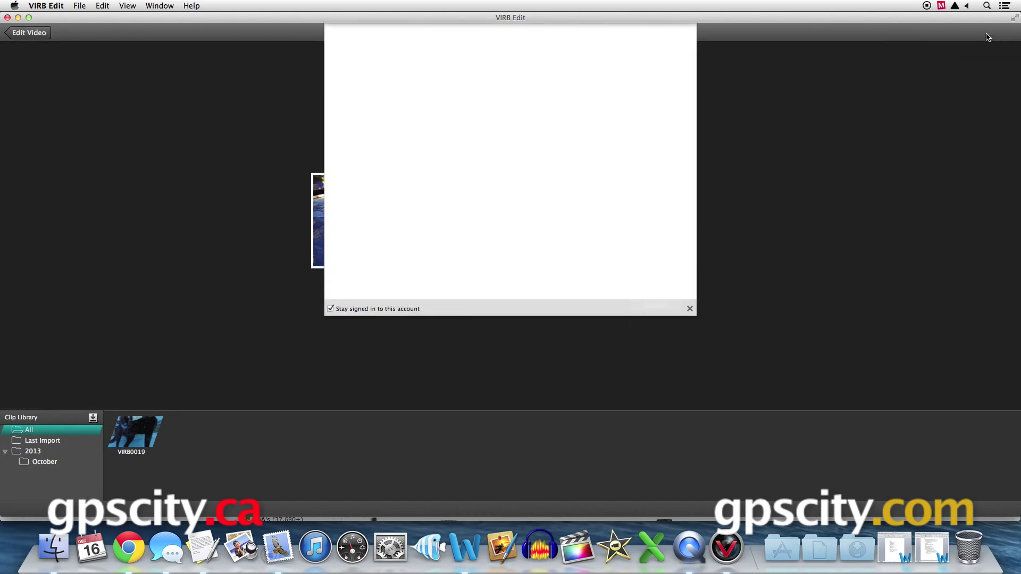
{"action": "left_click", "coordinate": [690, 310]}
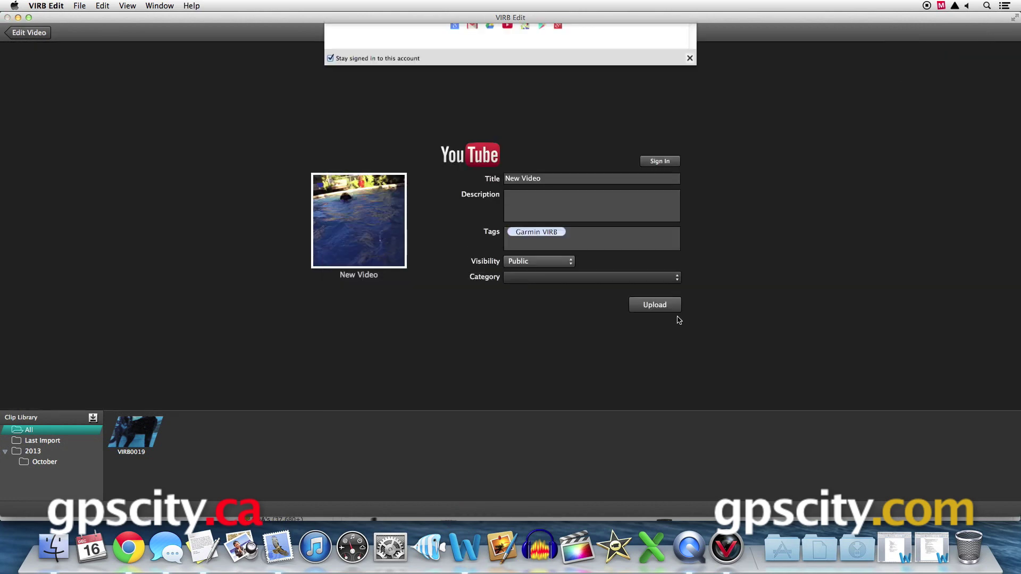
{"action": "left_click", "coordinate": [589, 77]}
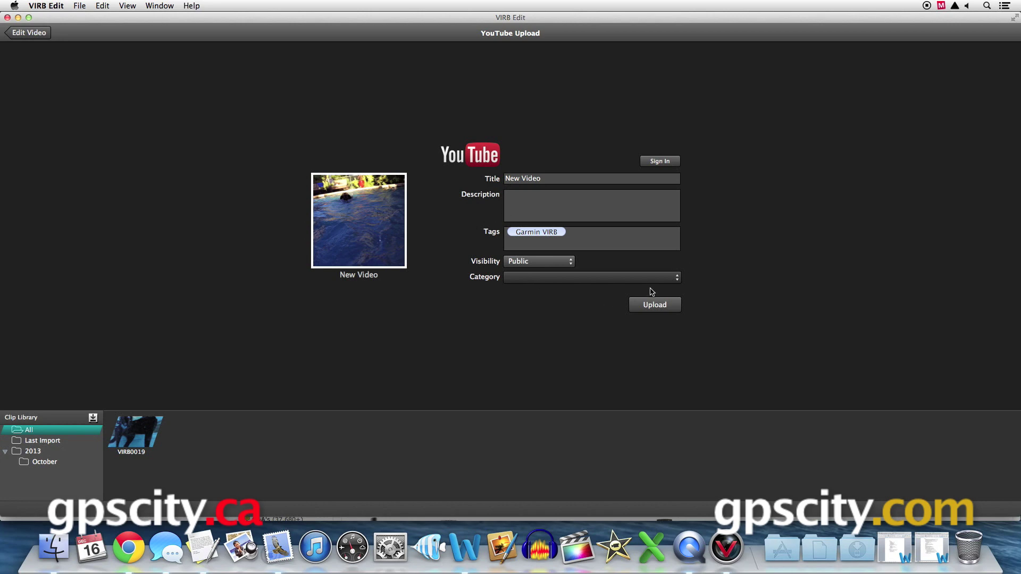
{"action": "left_click", "coordinate": [695, 142]}
{"action": "left_click", "coordinate": [43, 34]}
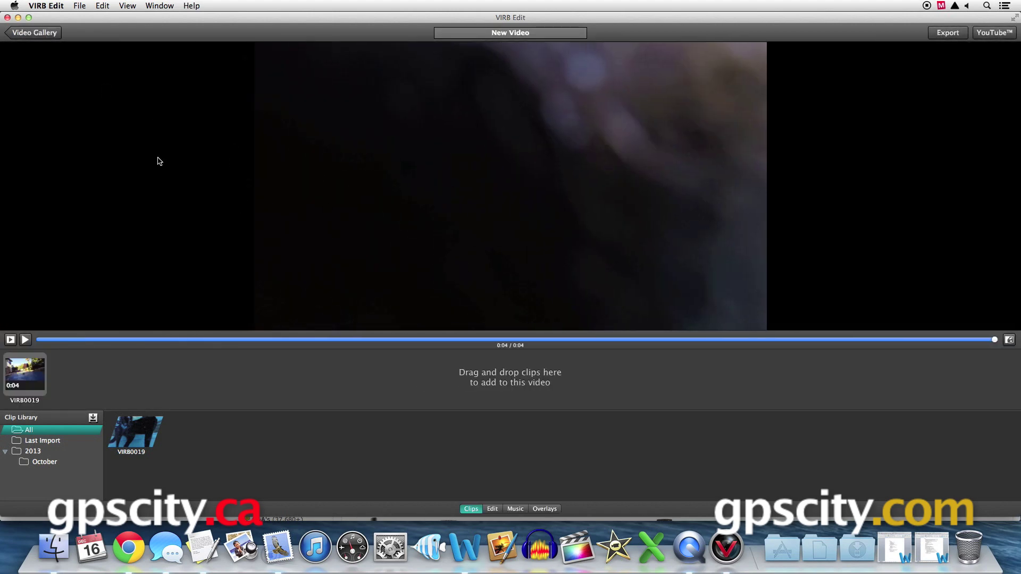
Go to the Video Gallery and reopen the New Video project in the editor.
{"action": "left_click", "coordinate": [24, 34]}
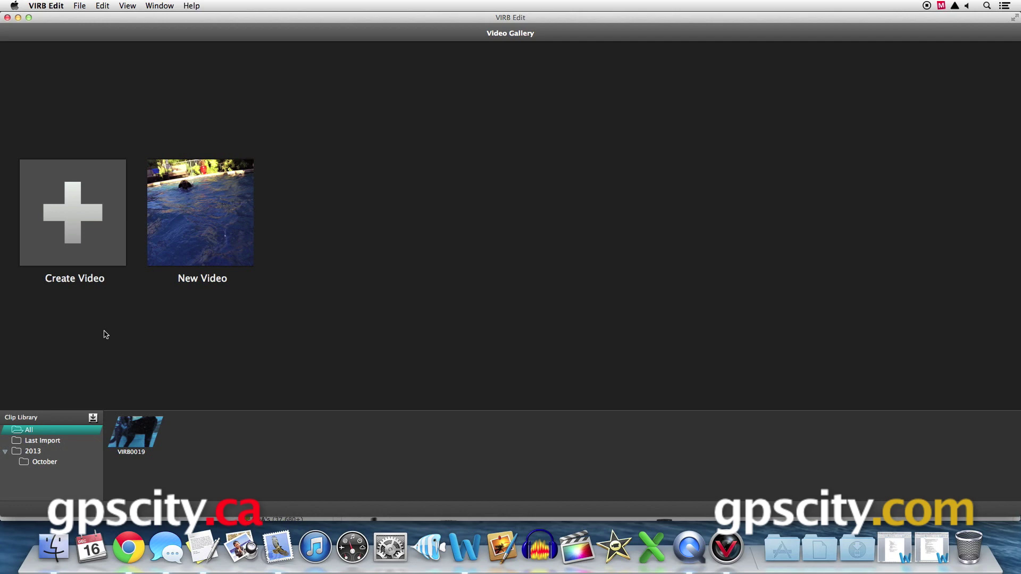
{"action": "mouse_move", "coordinate": [202, 214]}
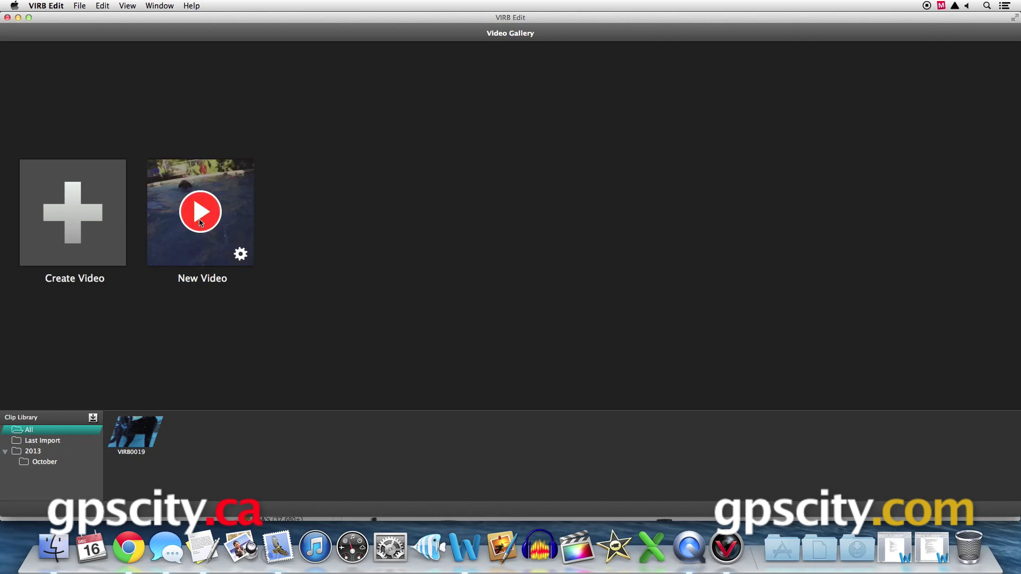
{"action": "left_click", "coordinate": [241, 254]}
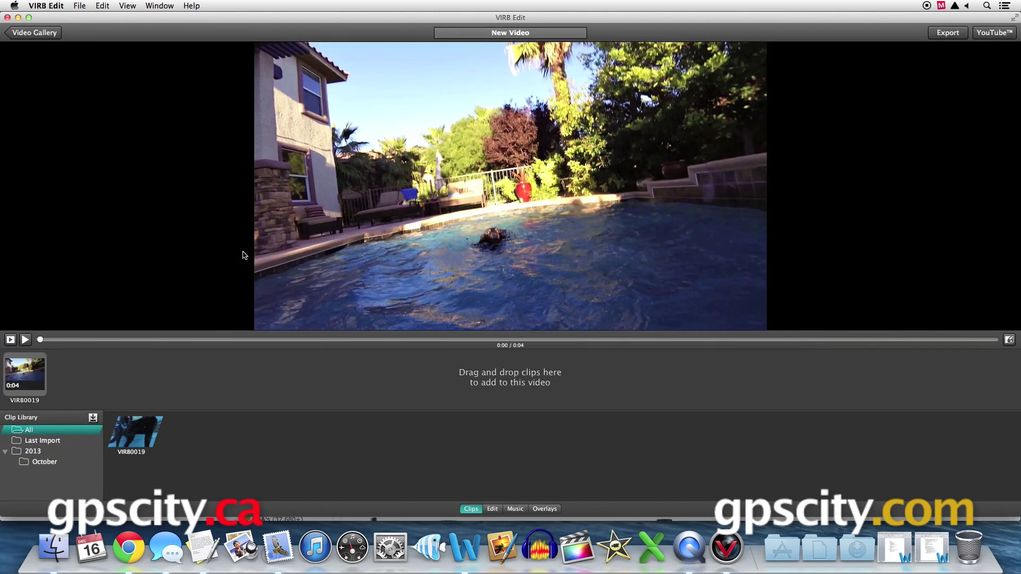